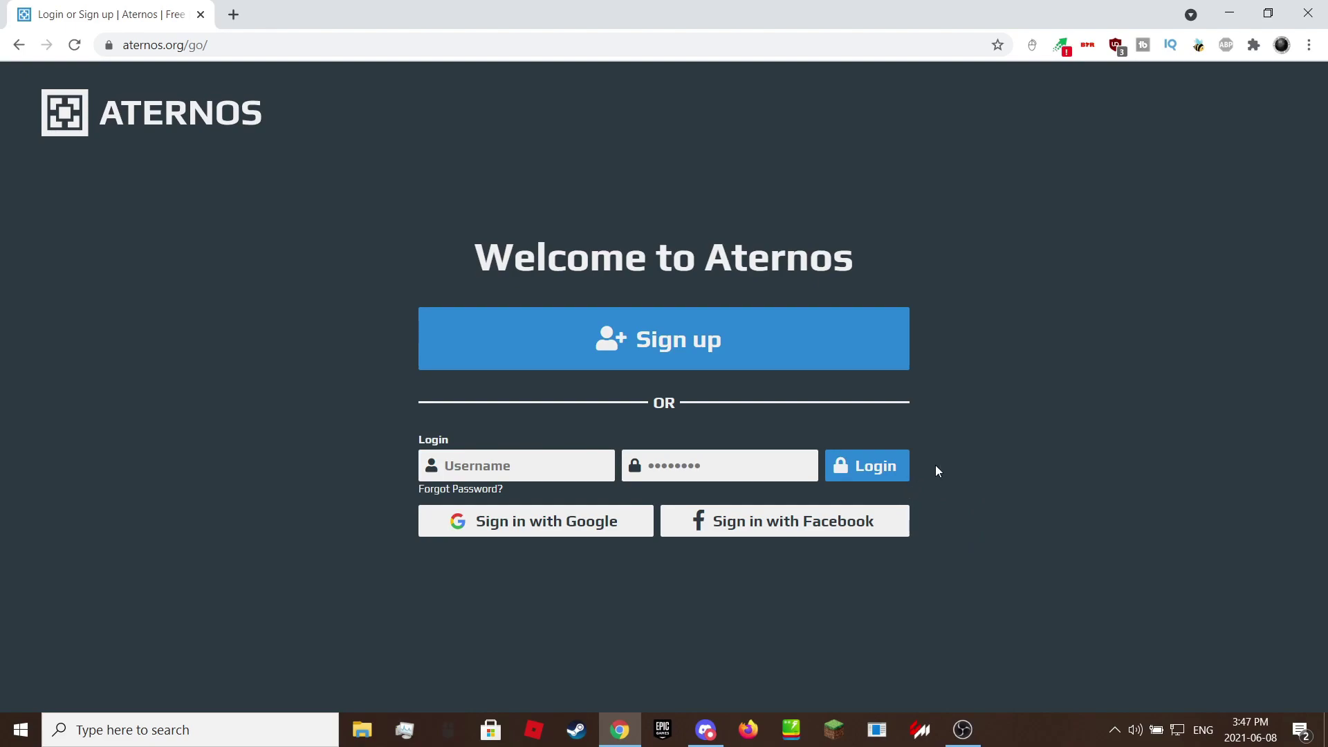
# Start an Aternos sign-up with a chosen username, accepting the terms and privacy policy.
pyautogui.click(668, 350)
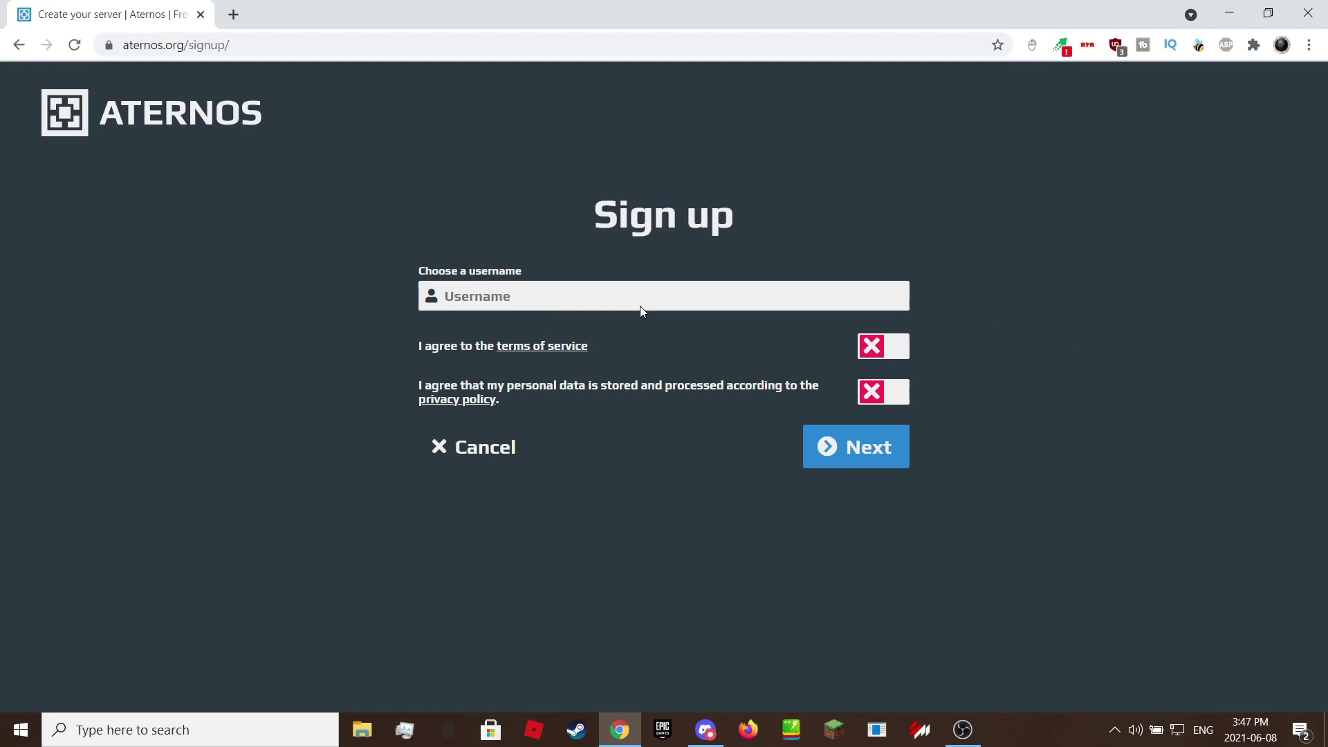
pyautogui.write('test839250')
pyautogui.hotkey('ctrl', 'a')
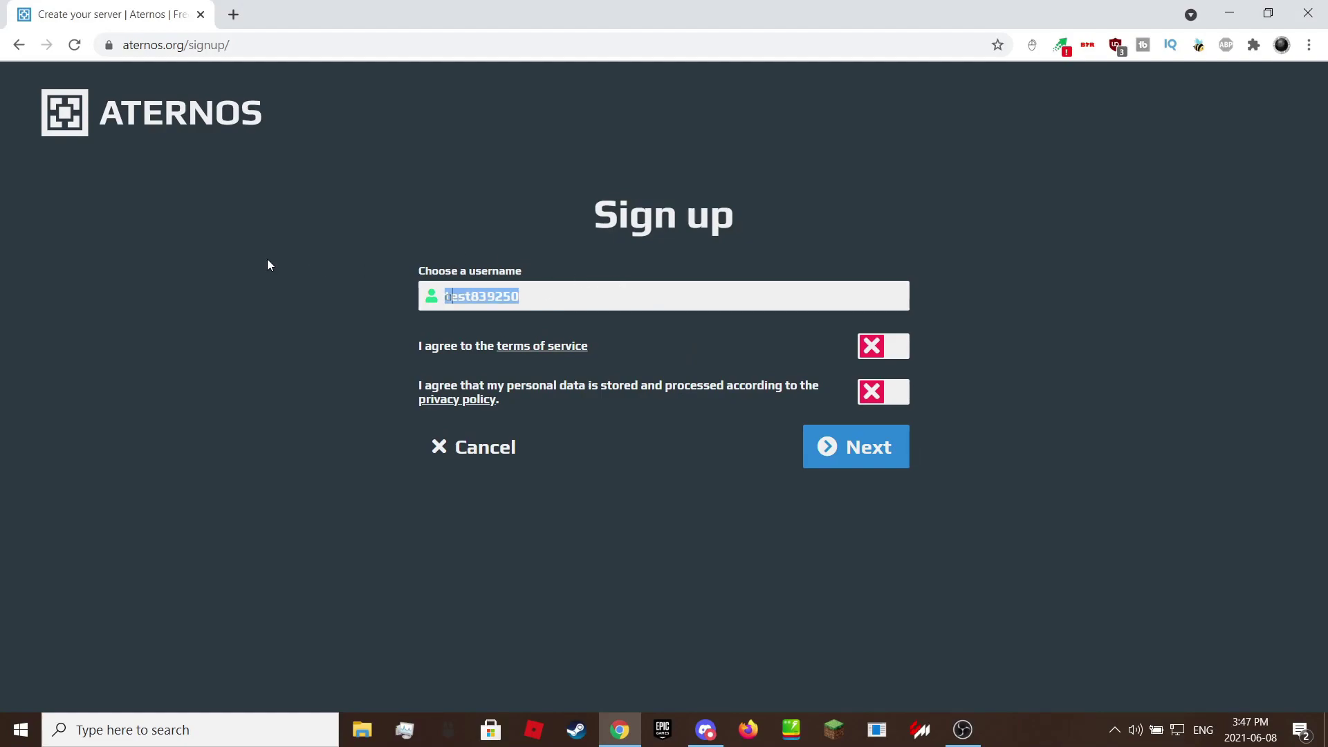
pyautogui.write('oopasifh994443')
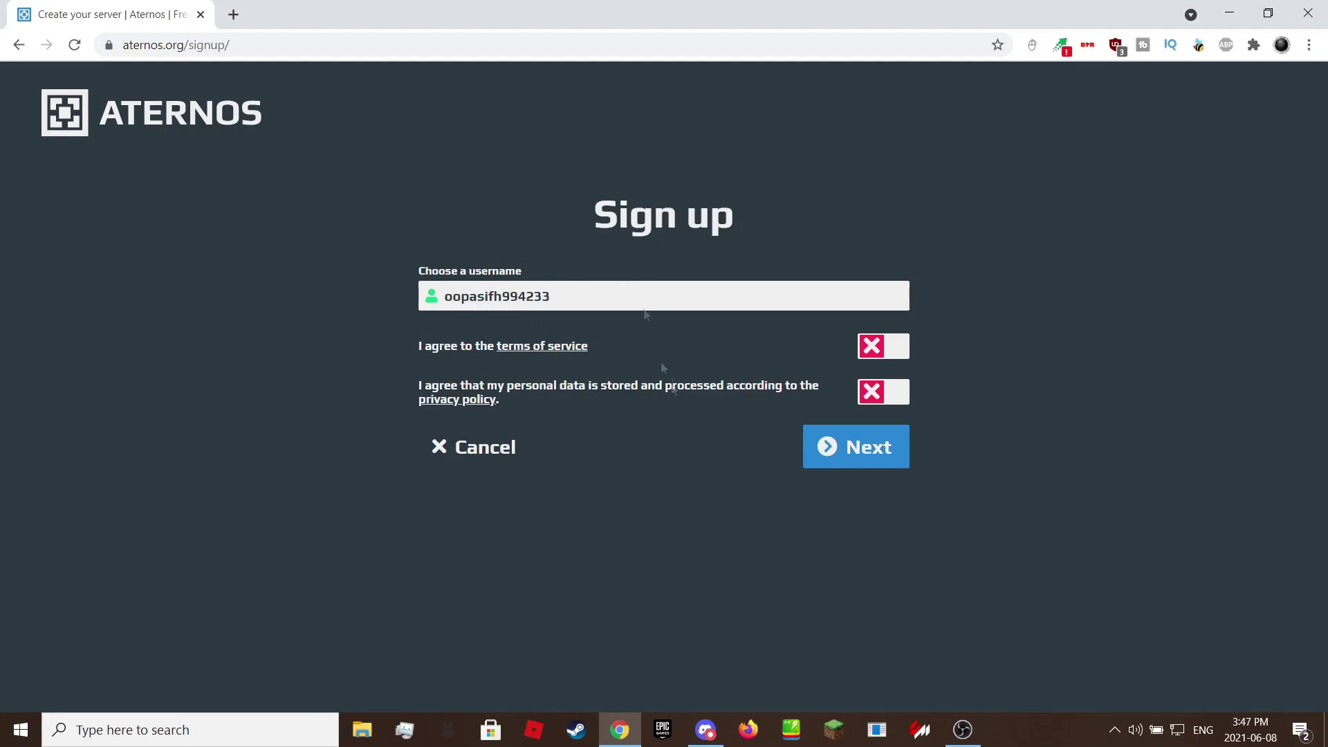
pyautogui.click(884, 346)
pyautogui.click(883, 391)
pyautogui.click(855, 447)
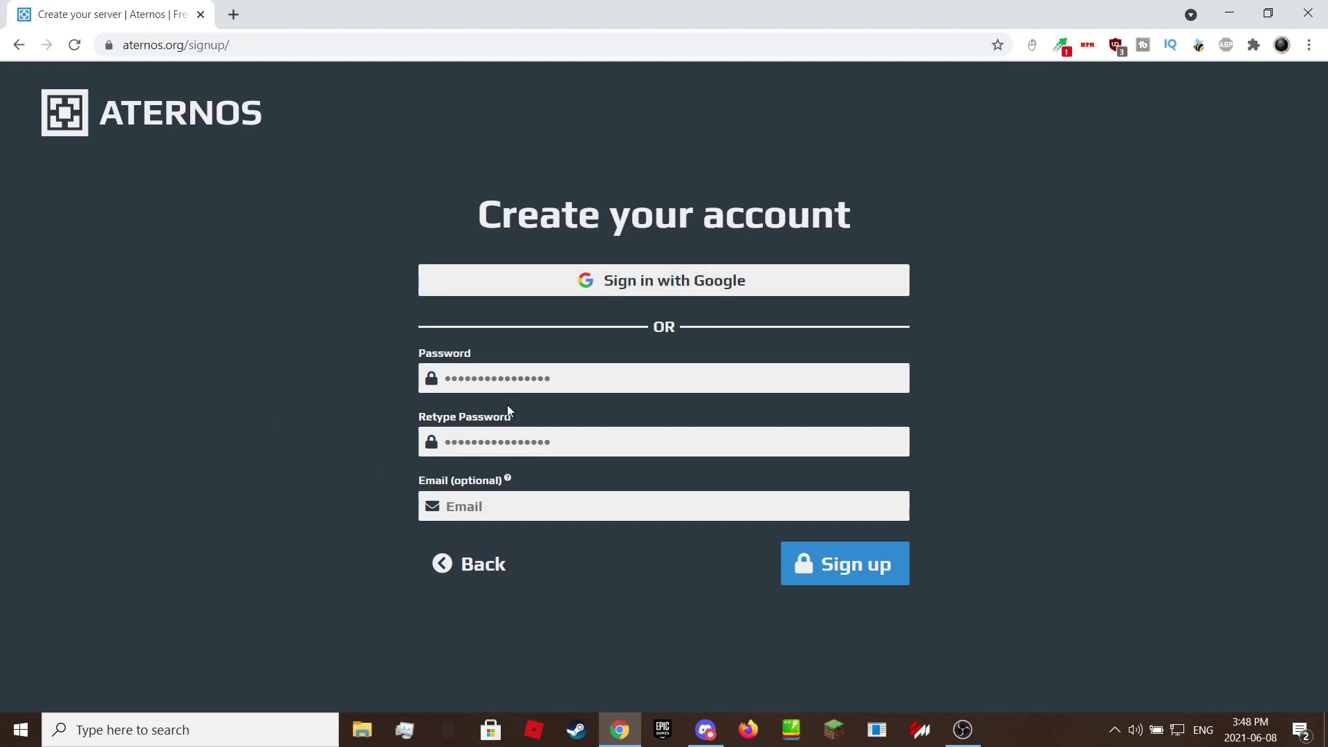
# Enter a matching account password in both password fields and submit the sign-up.
pyautogui.hotkey('ctrl', 'a')
pyautogui.write('••••••••••••••')
pyautogui.click(557, 436)
pyautogui.hotkey('ctrl', 'a')
pyautogui.write('••••••••••••••')
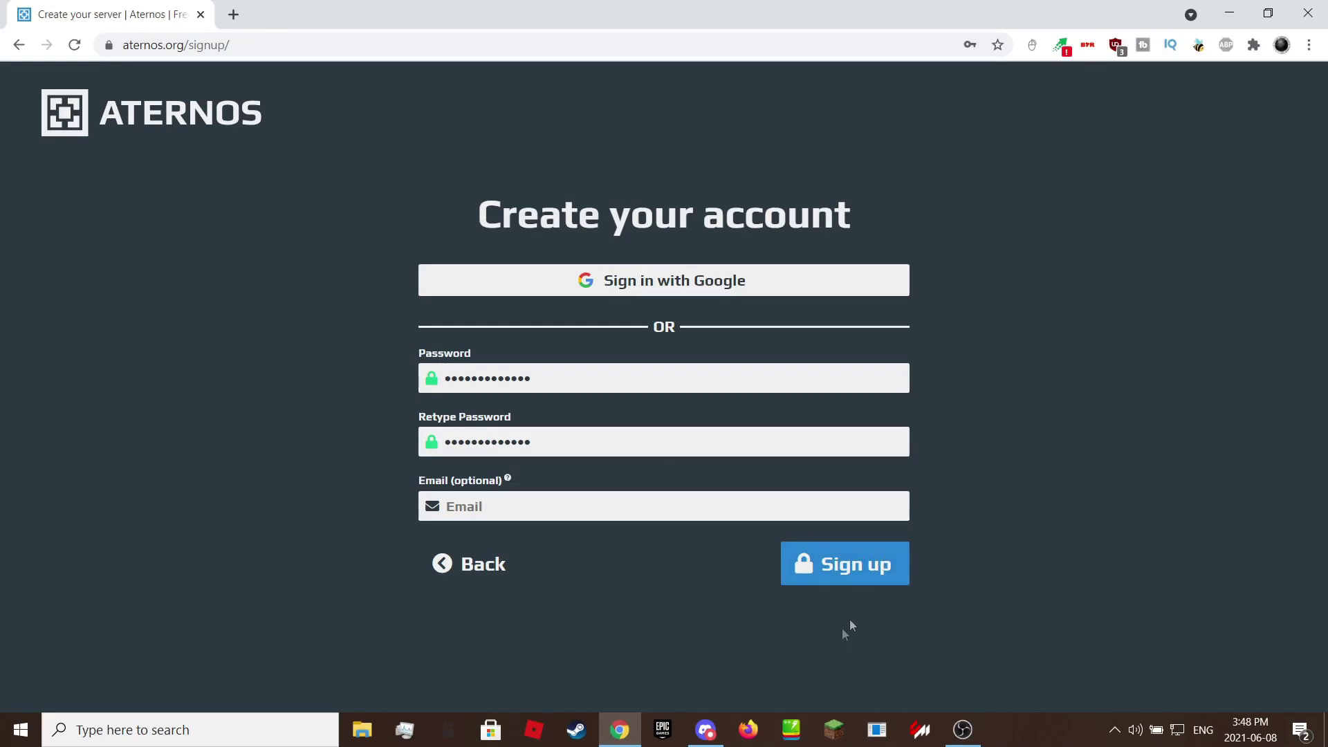
pyautogui.click(889, 565)
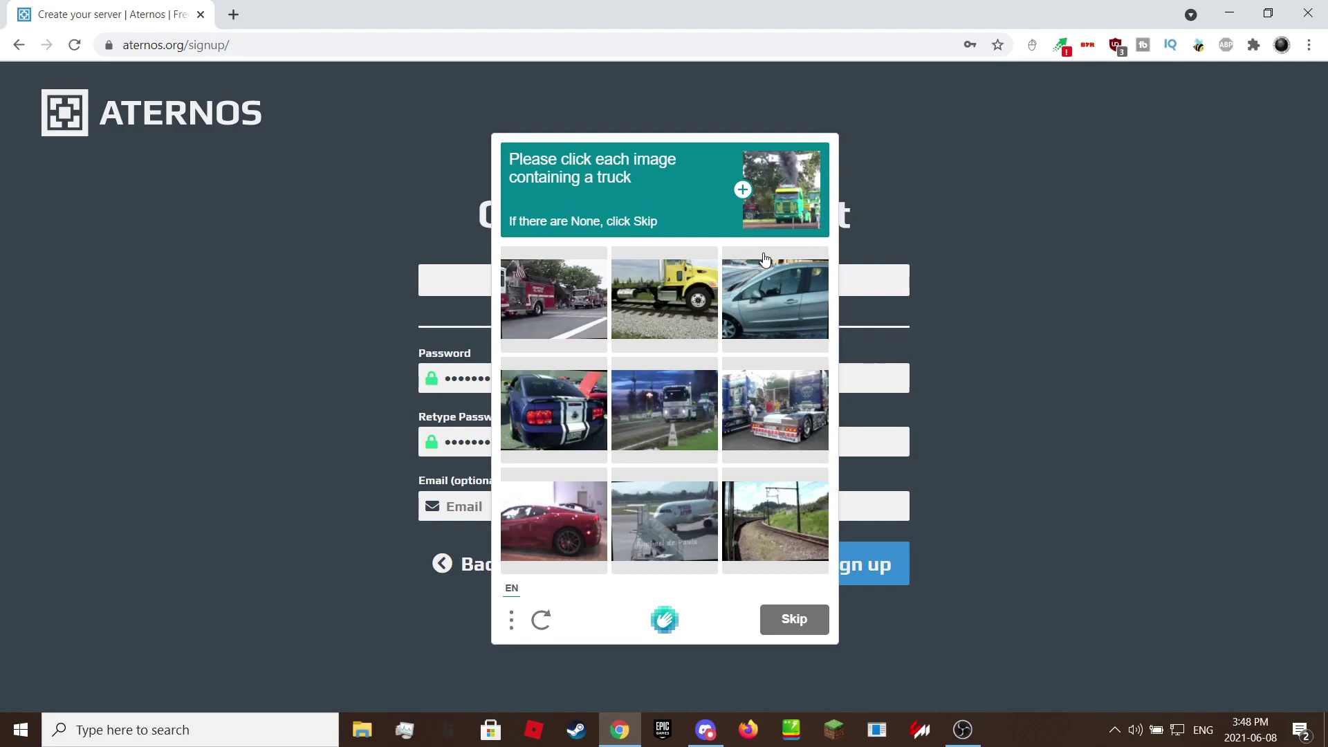
# Select the four truck images in the hCaptcha grid and verify.
pyautogui.click(657, 307)
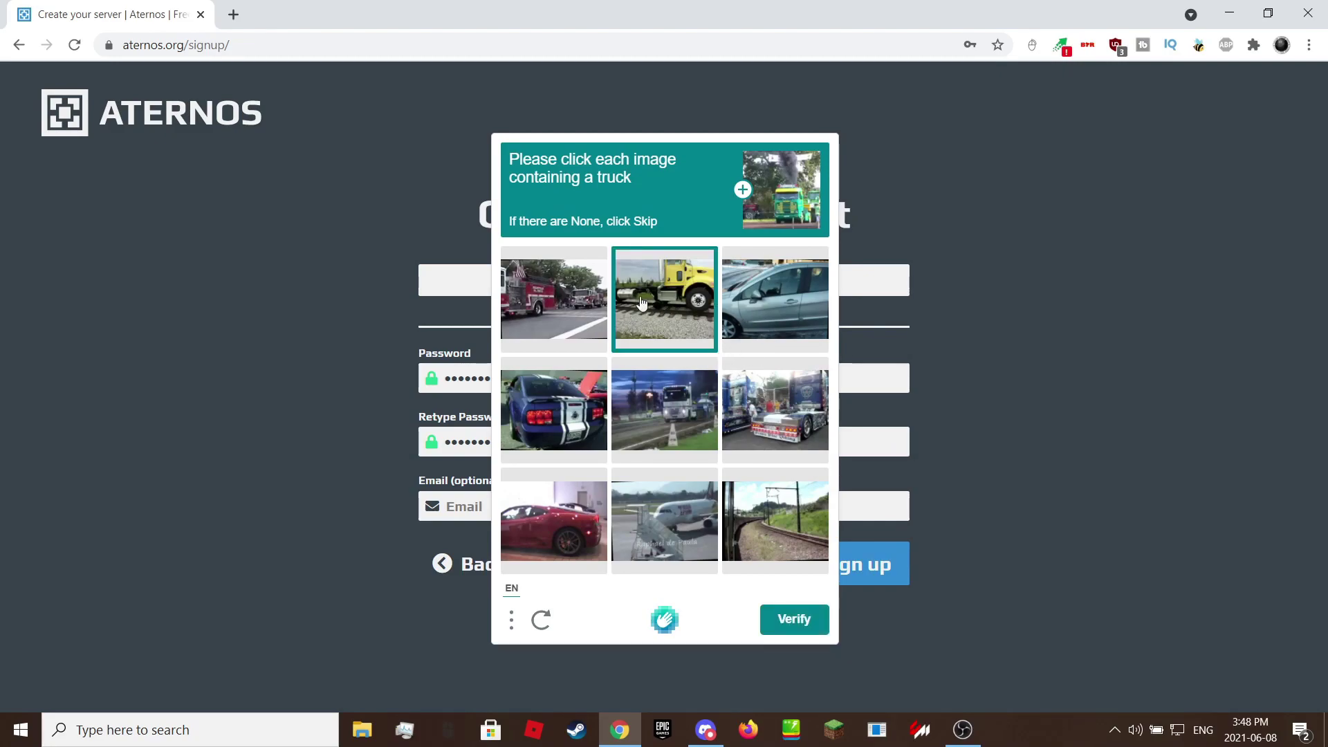
pyautogui.click(596, 293)
pyautogui.click(684, 401)
pyautogui.click(769, 420)
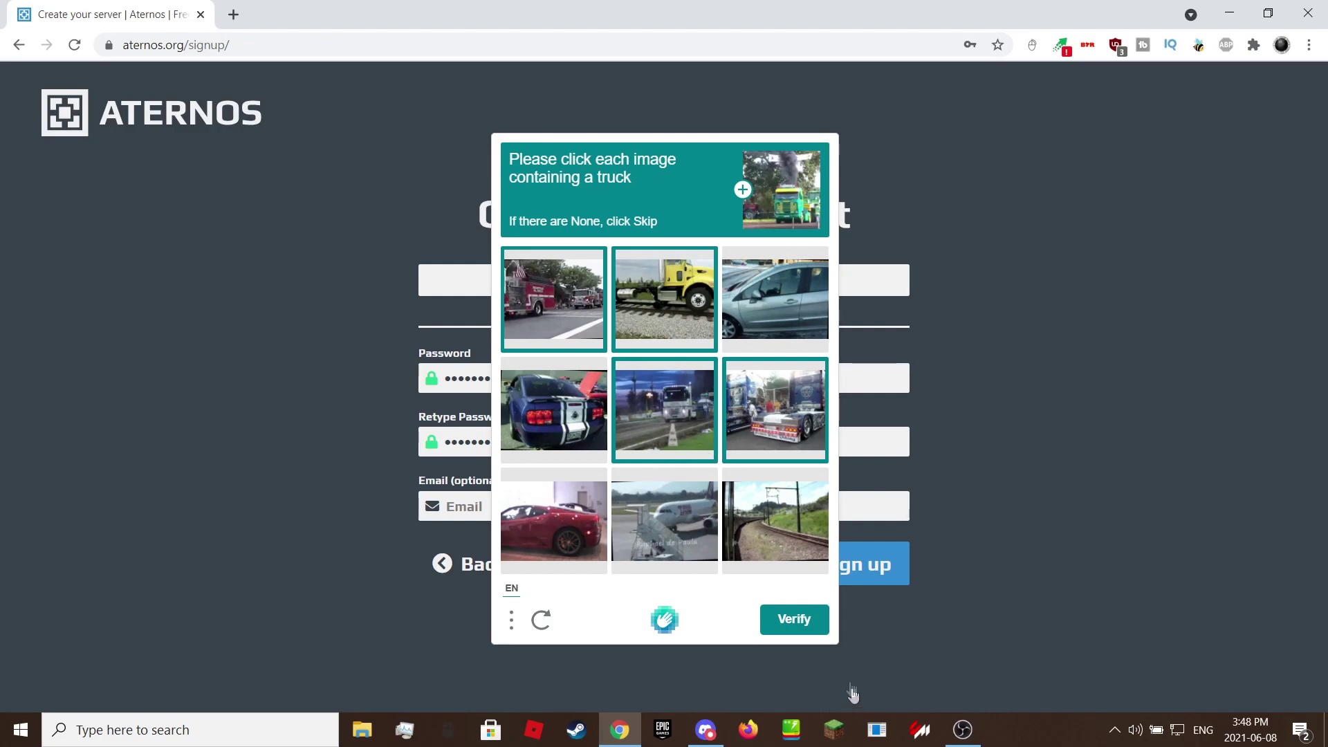
pyautogui.click(795, 626)
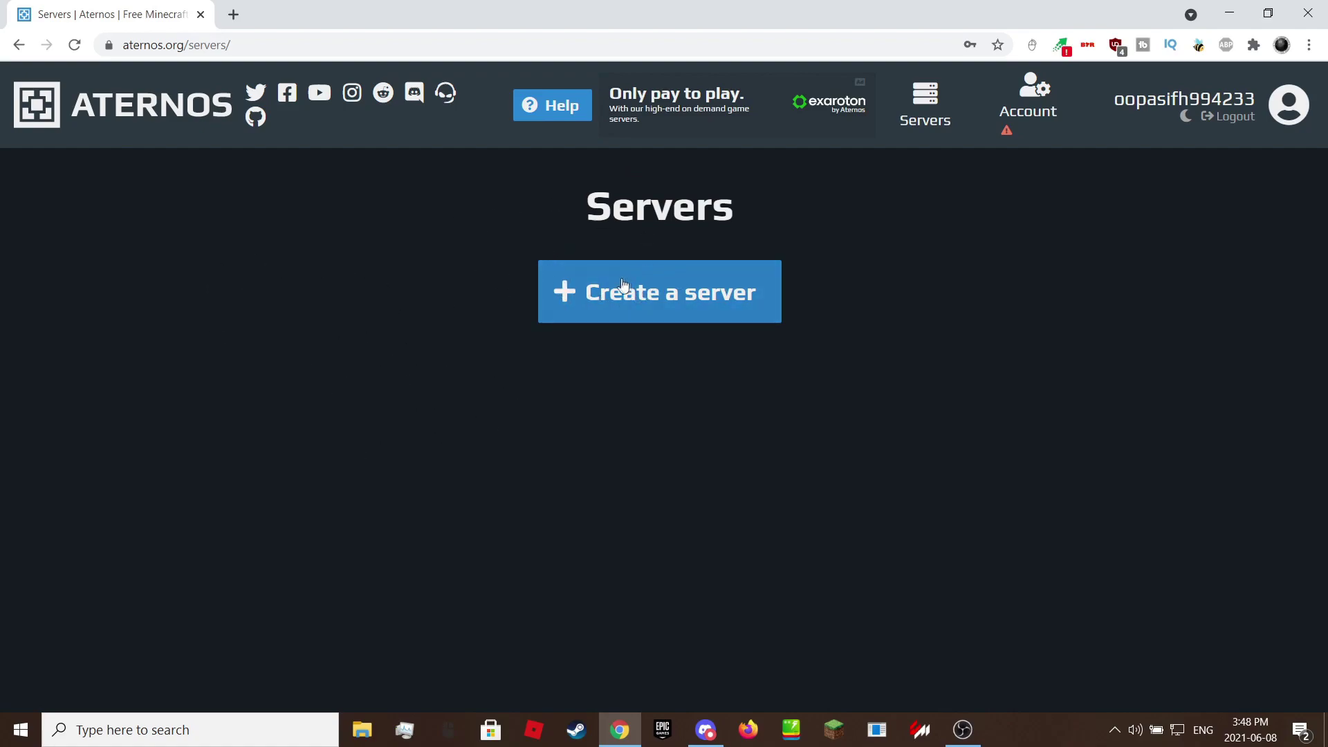
# Create a Java Edition server, leaving the suggested address and welcome message unchanged.
pyautogui.click(644, 293)
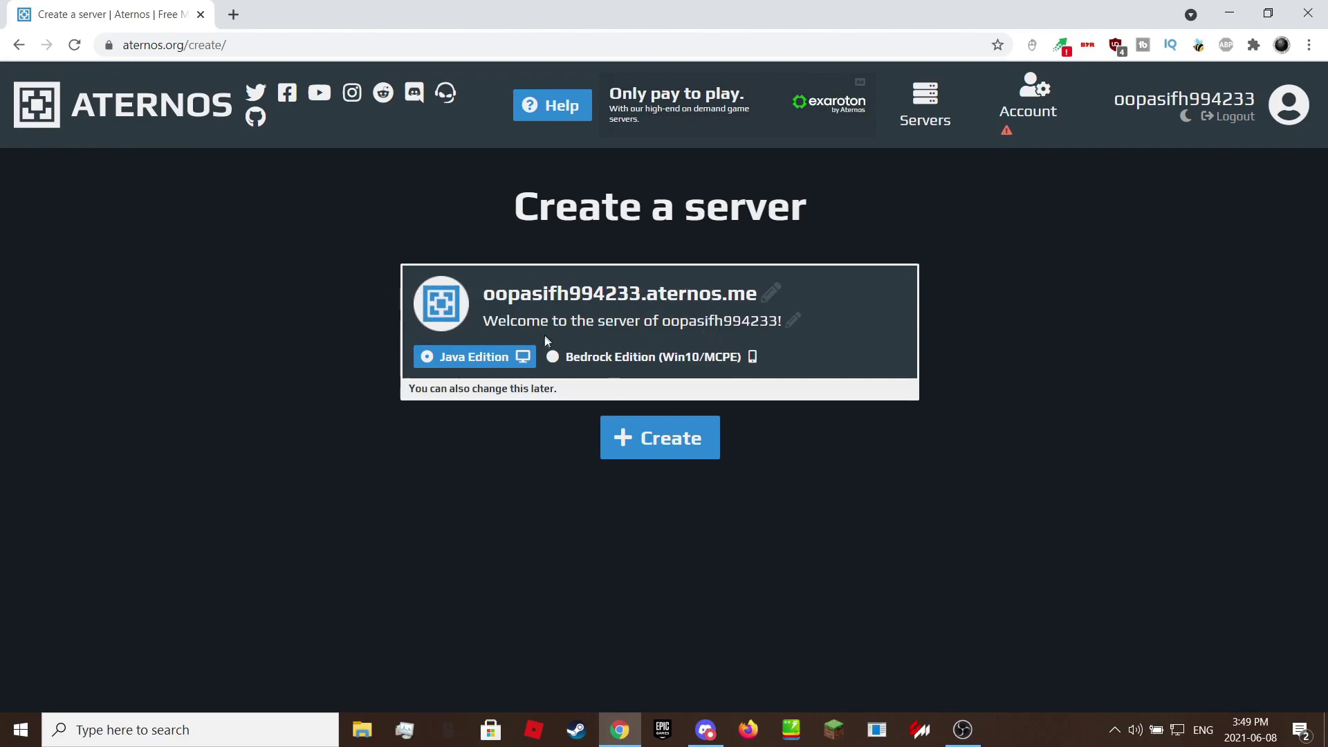
pyautogui.click(553, 355)
pyautogui.click(439, 359)
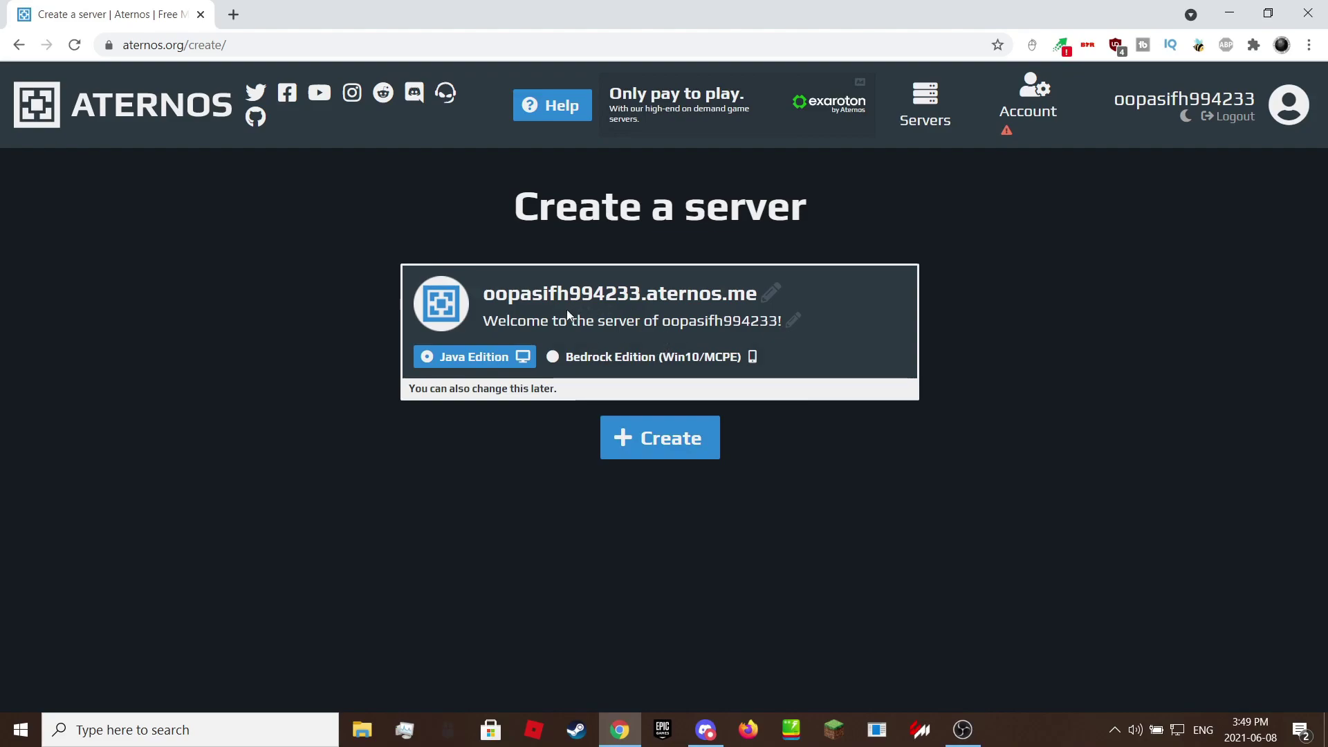
pyautogui.moveTo(484, 293); pyautogui.dragTo(919, 287)
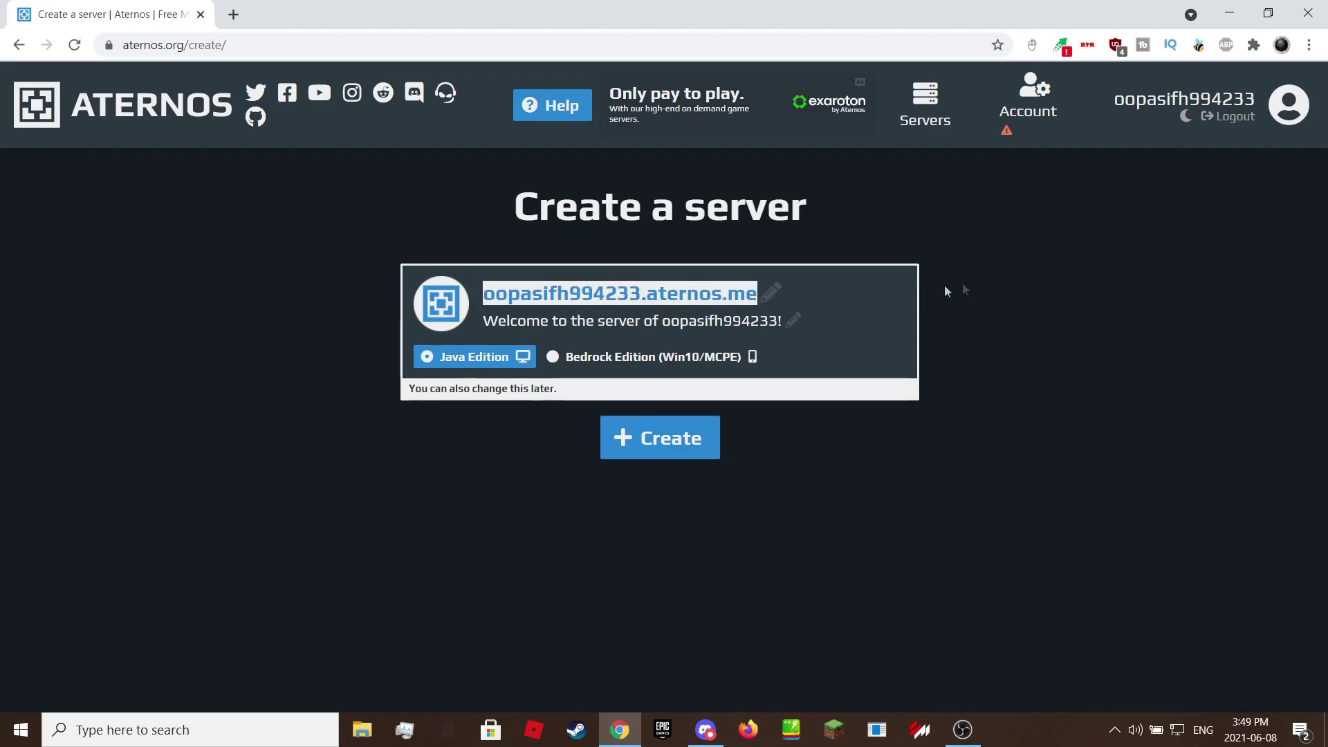
pyautogui.click(573, 344)
pyautogui.moveTo(477, 318); pyautogui.dragTo(877, 304)
pyautogui.click(877, 299)
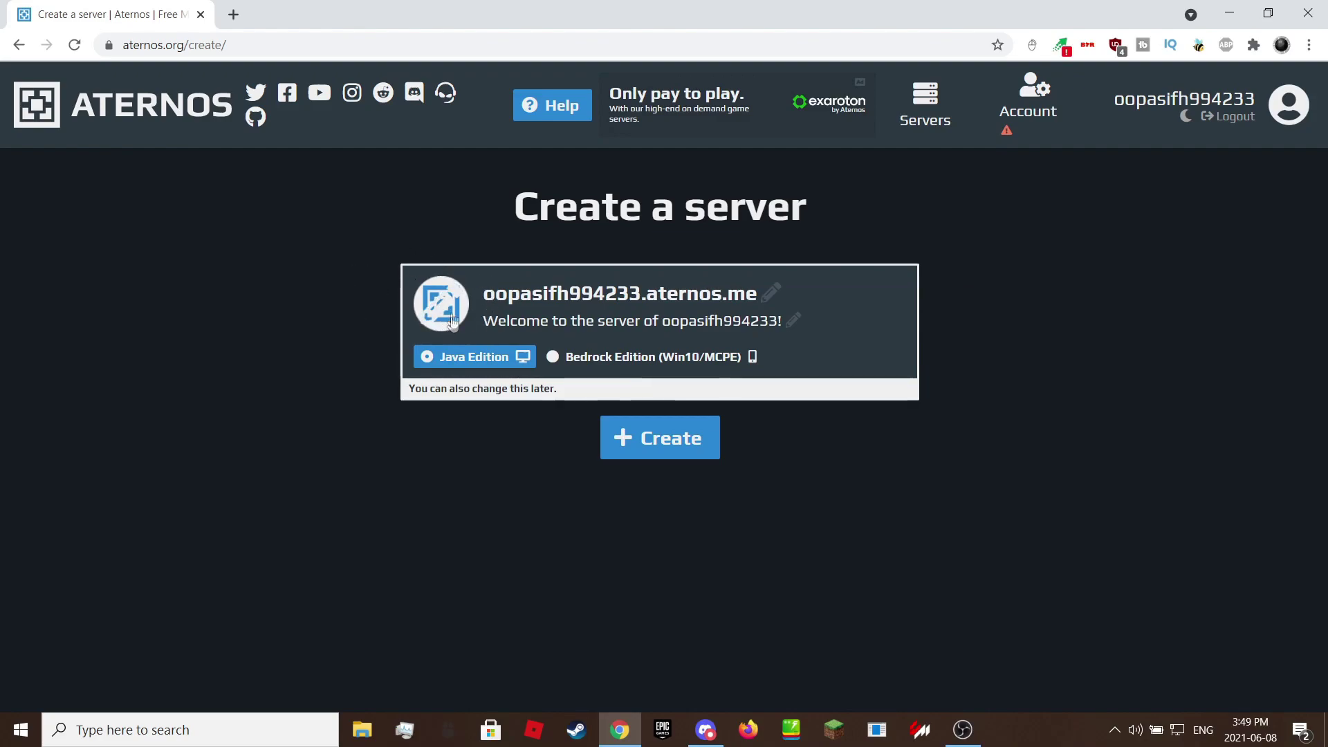
pyautogui.click(626, 440)
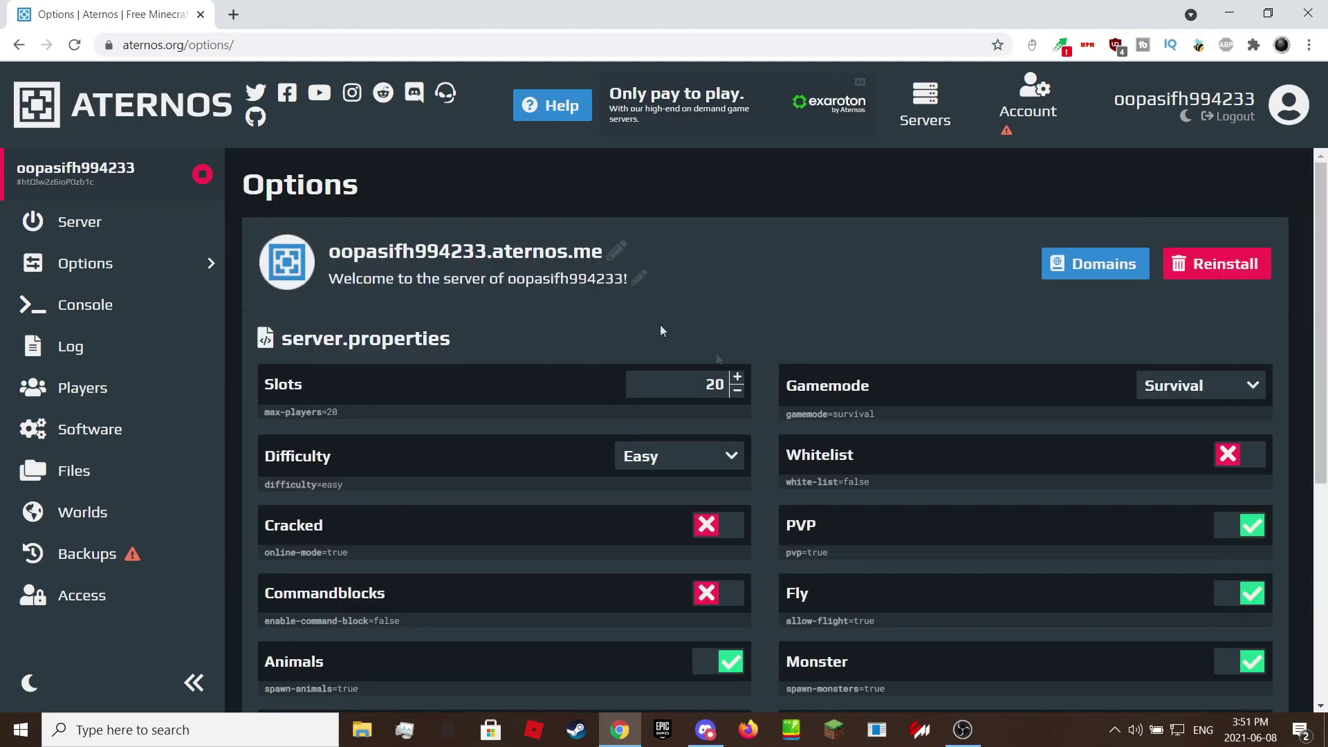
# Set slots to 100 and game mode to Creative, leaving difficulty at Easy.
pyautogui.doubleClick(715, 385)
pyautogui.write('100')
pyautogui.click(613, 388)
pyautogui.click(1163, 386)
pyautogui.click(1169, 443)
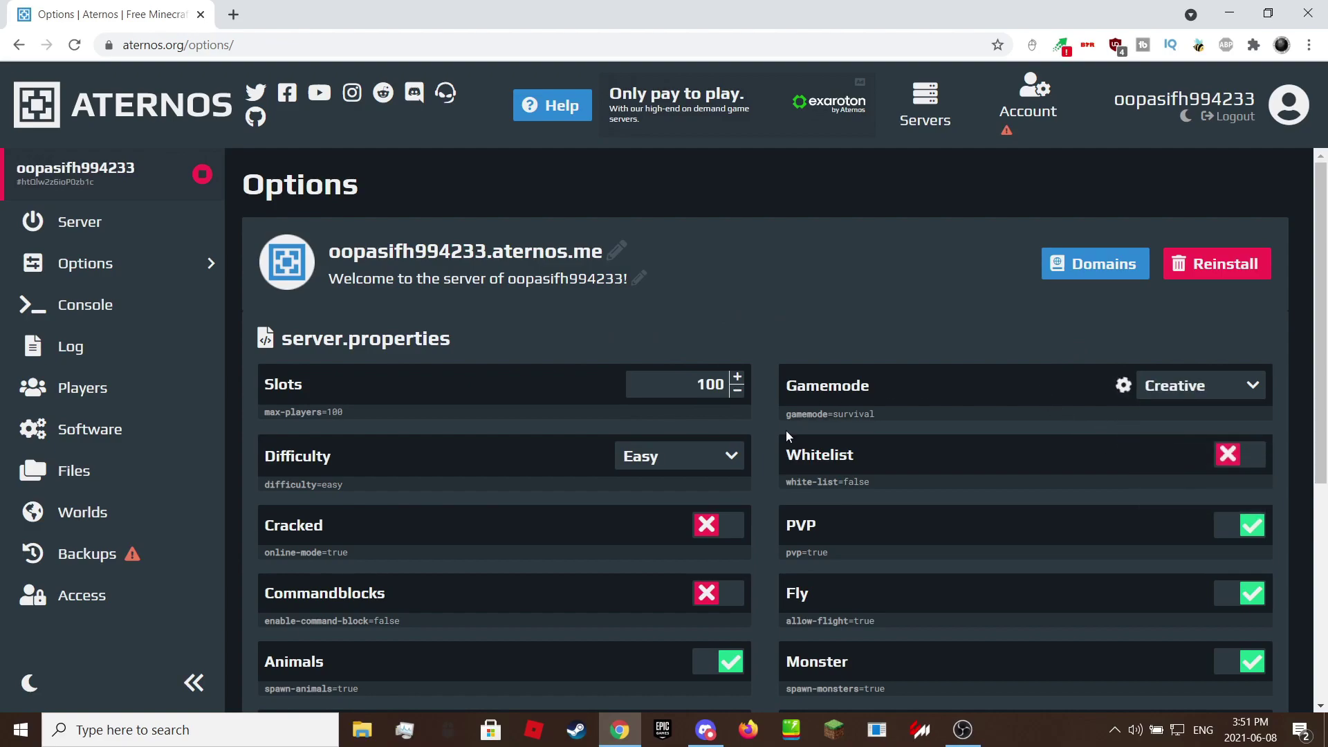
pyautogui.click(730, 453)
pyautogui.click(700, 518)
# Enable command blocks and go to the Worlds page.
pyautogui.scroll(-1, 627, 546)
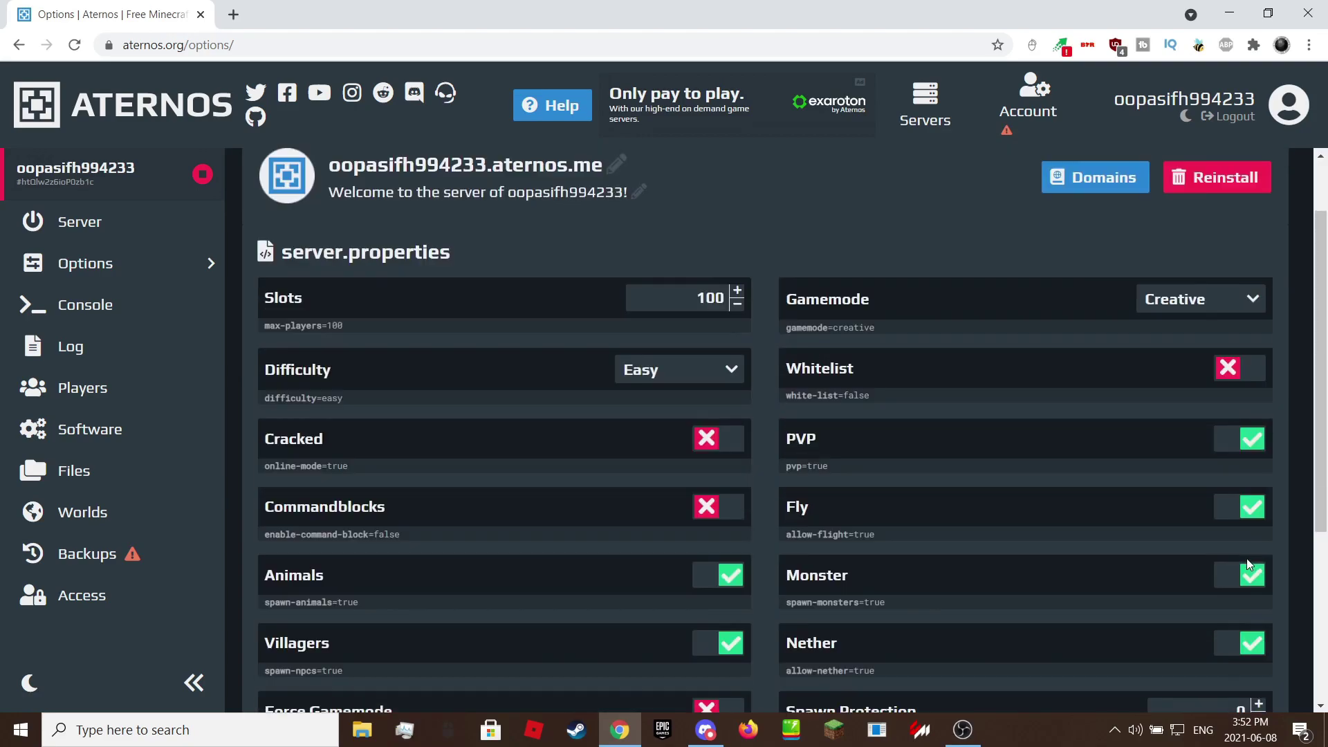
pyautogui.click(702, 516)
pyautogui.scroll(-1, 591, 501)
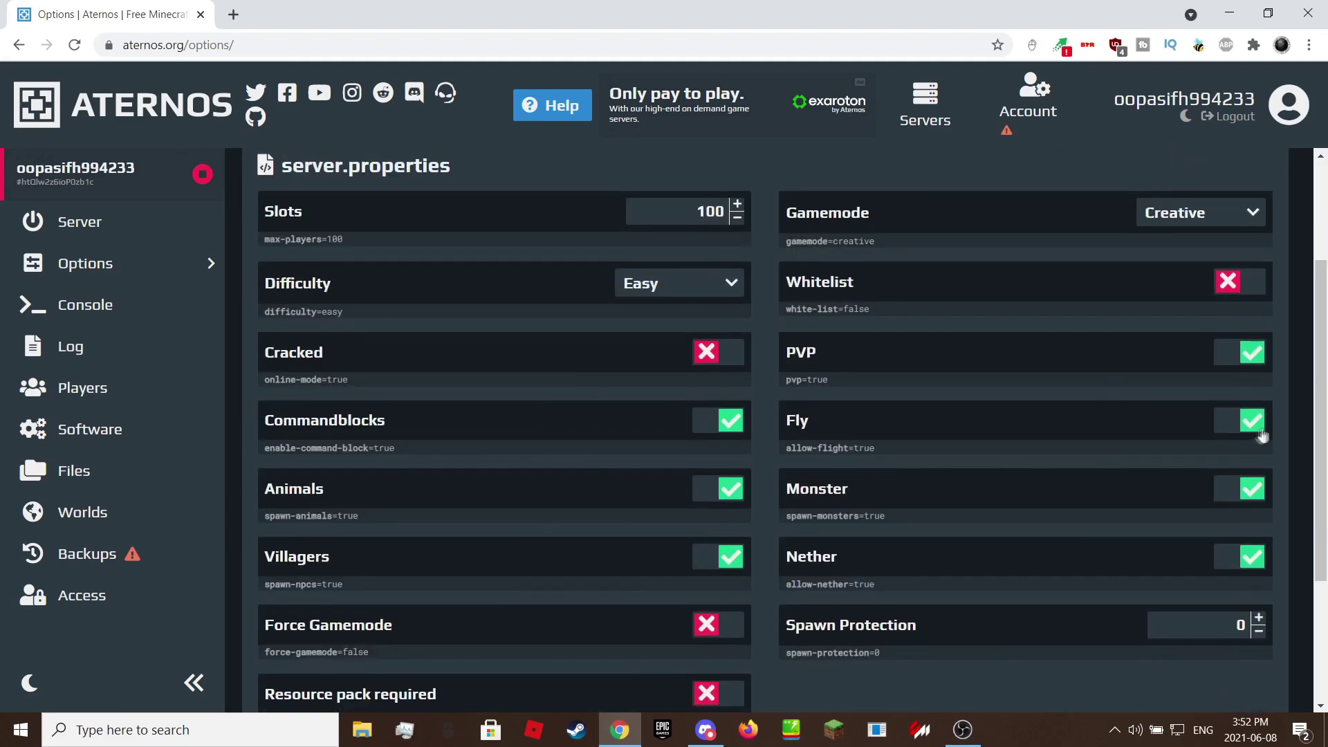
pyautogui.scroll(-1, 622, 556)
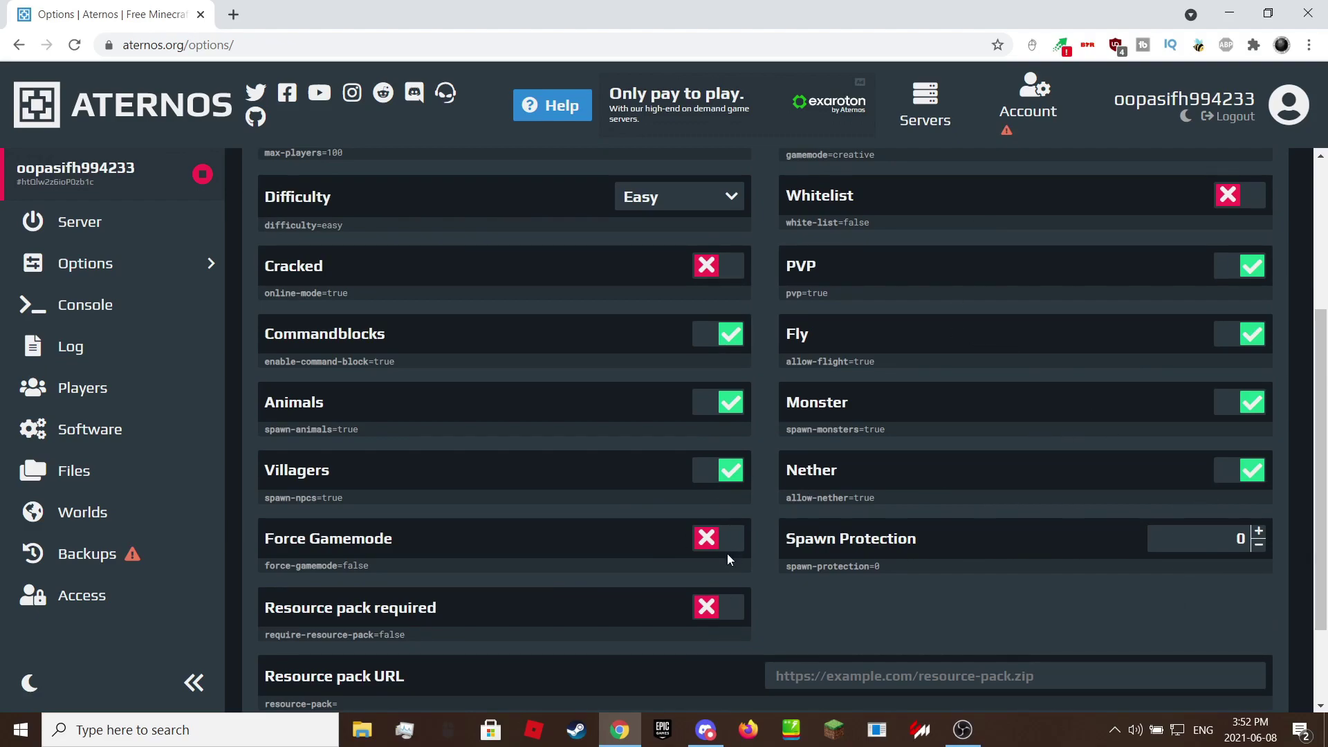
pyautogui.scroll(-1, 700, 543)
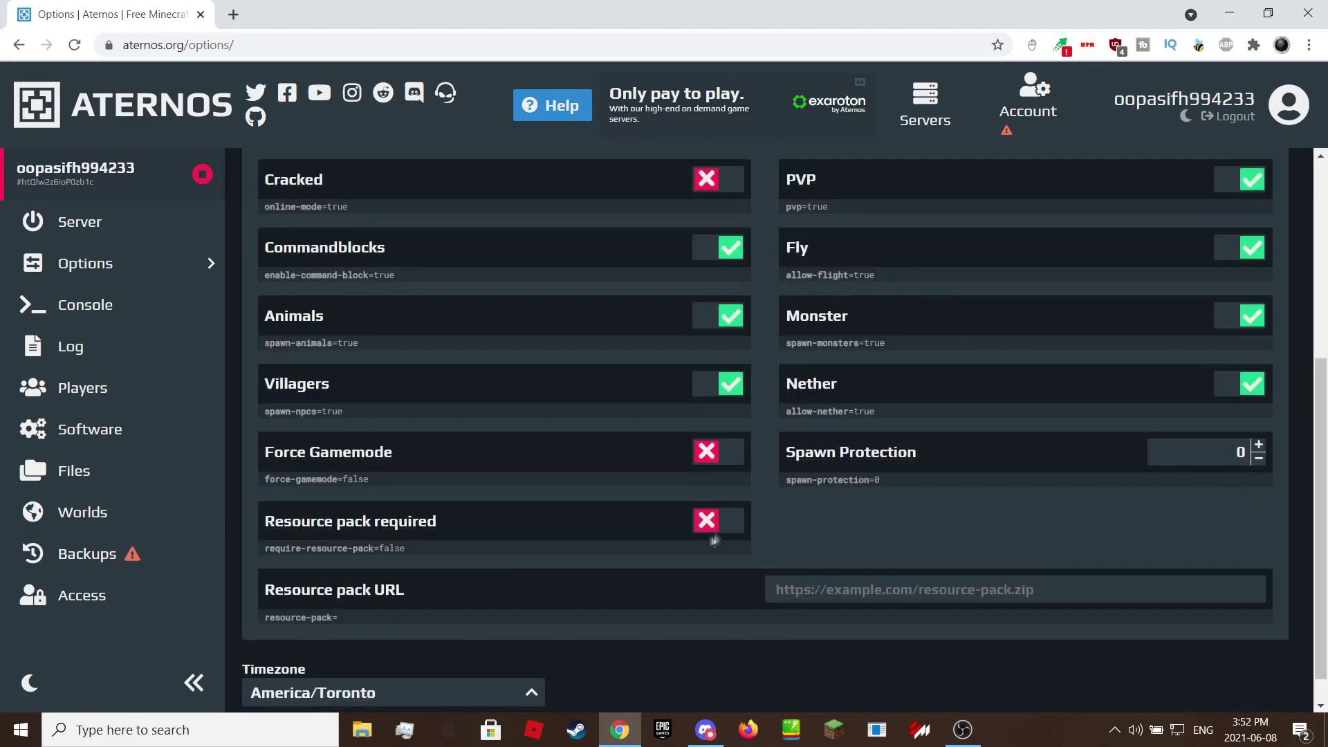
pyautogui.scroll(4, 899, 623)
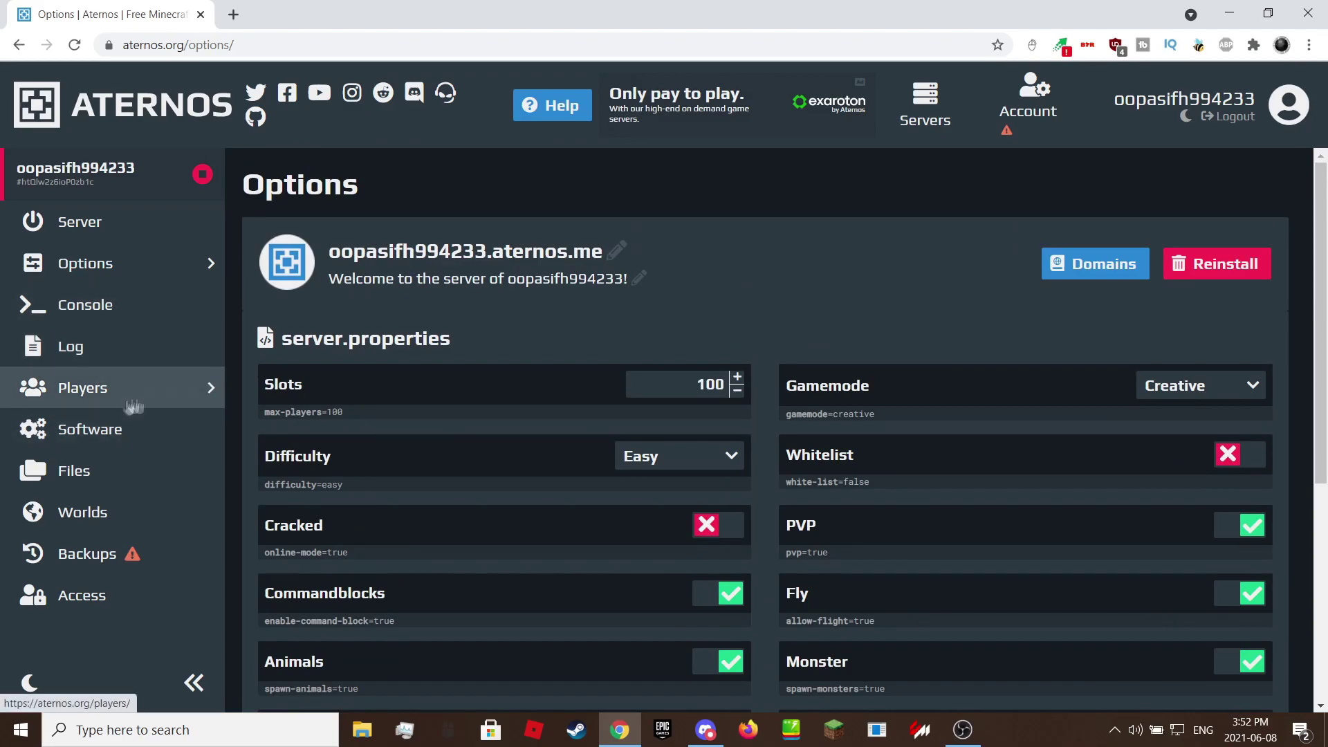
pyautogui.click(98, 523)
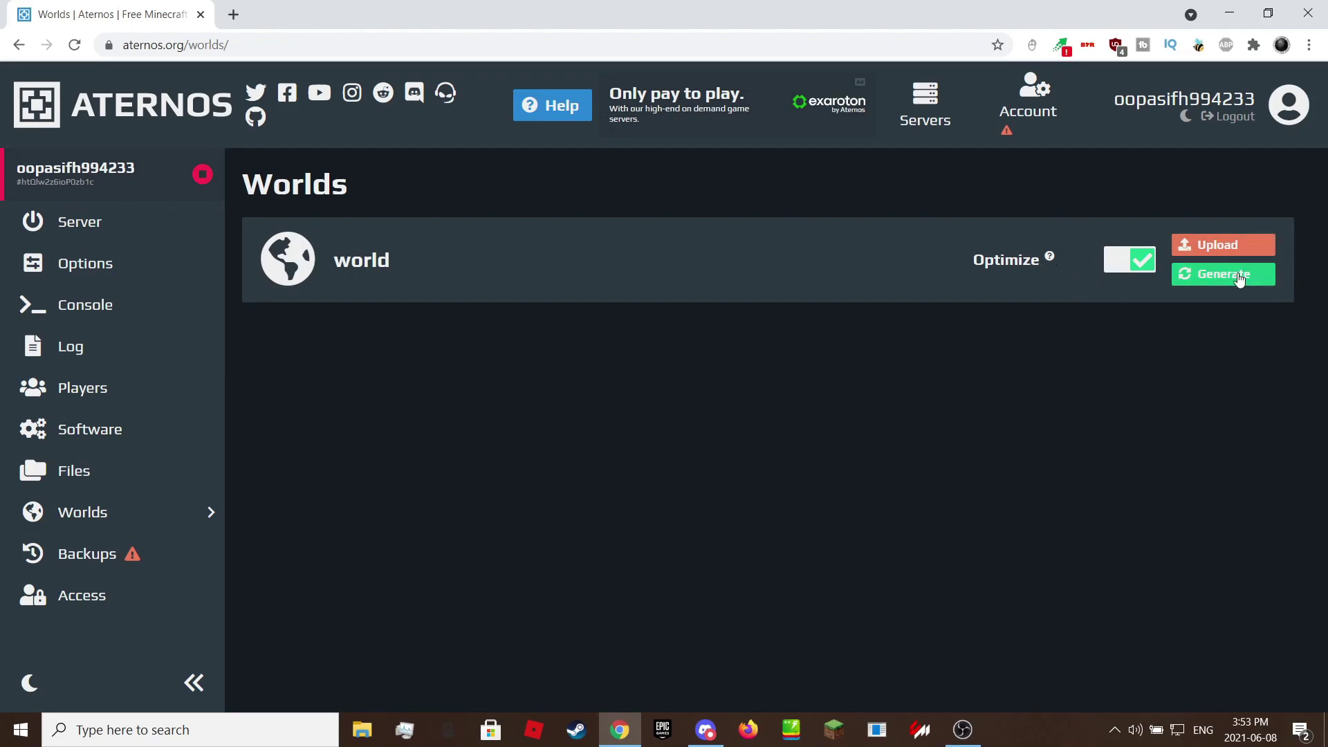
# Generate a new world named 'Test World' with a random seed, replacing the current one.
pyautogui.click(1234, 277)
pyautogui.moveTo(845, 306); pyautogui.dragTo(379, 267)
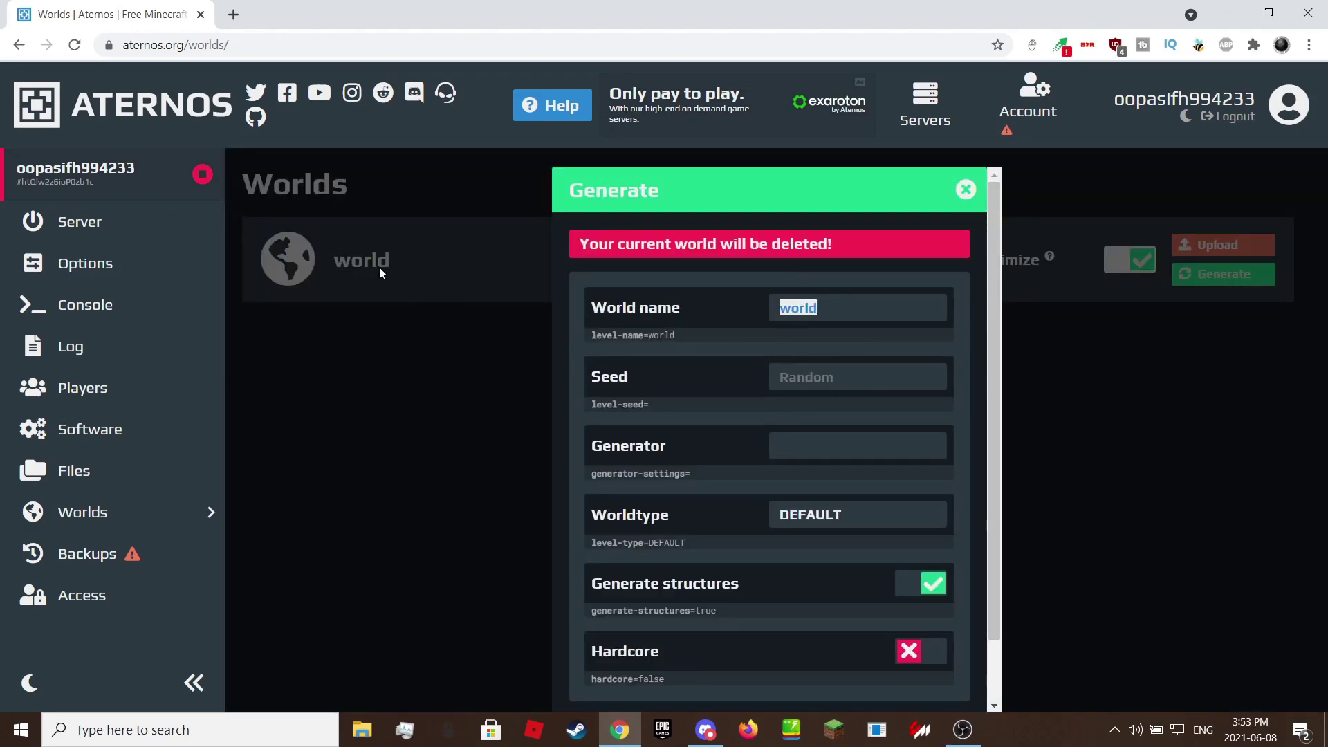
pyautogui.write('te')
pyautogui.press('BackSpace')
pyautogui.press('BackSpace')
pyautogui.write('Test')
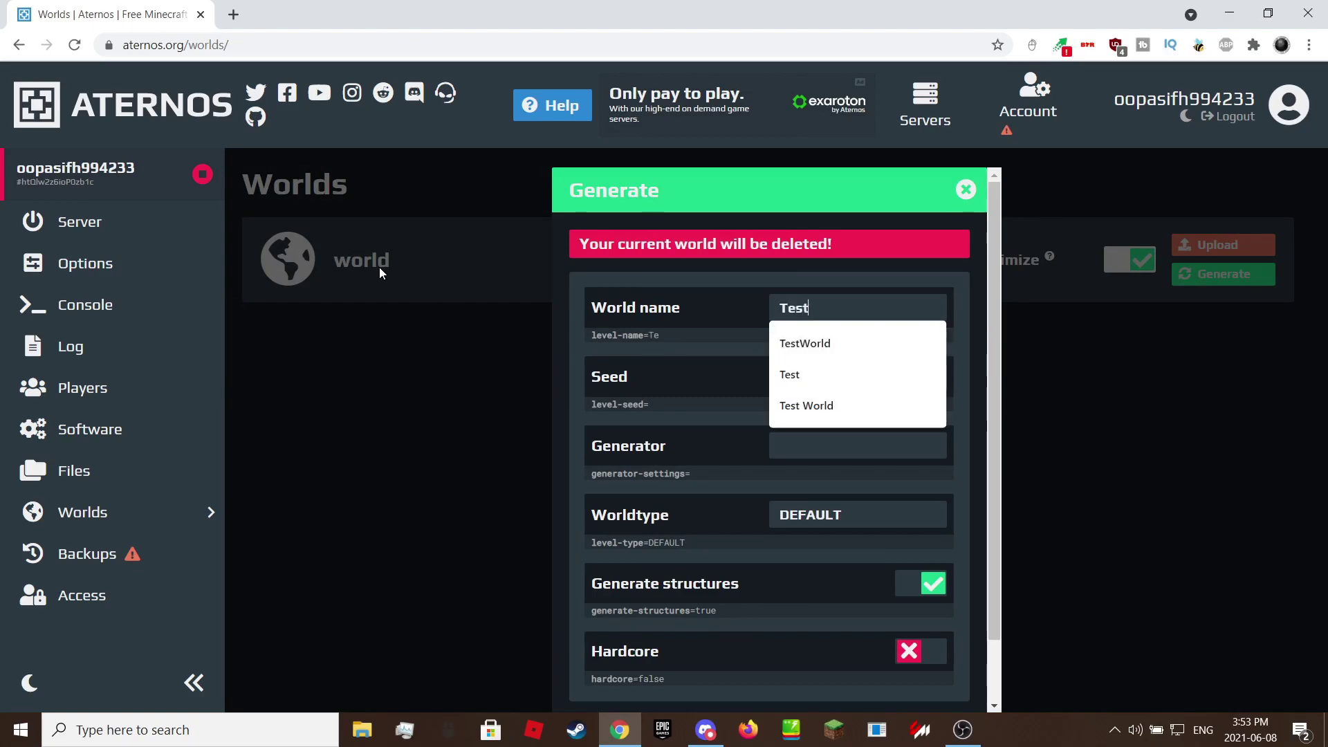
pyautogui.write(' World')
pyautogui.click(802, 377)
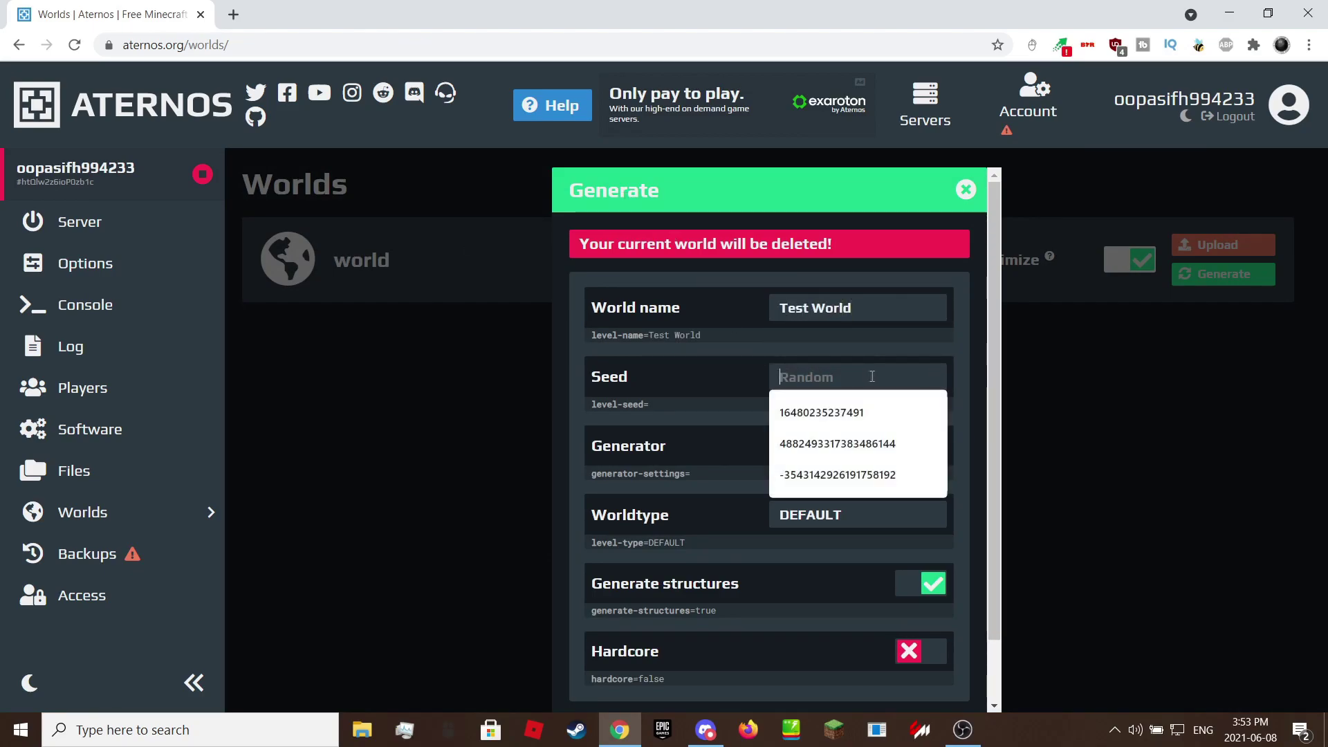
pyautogui.click(716, 361)
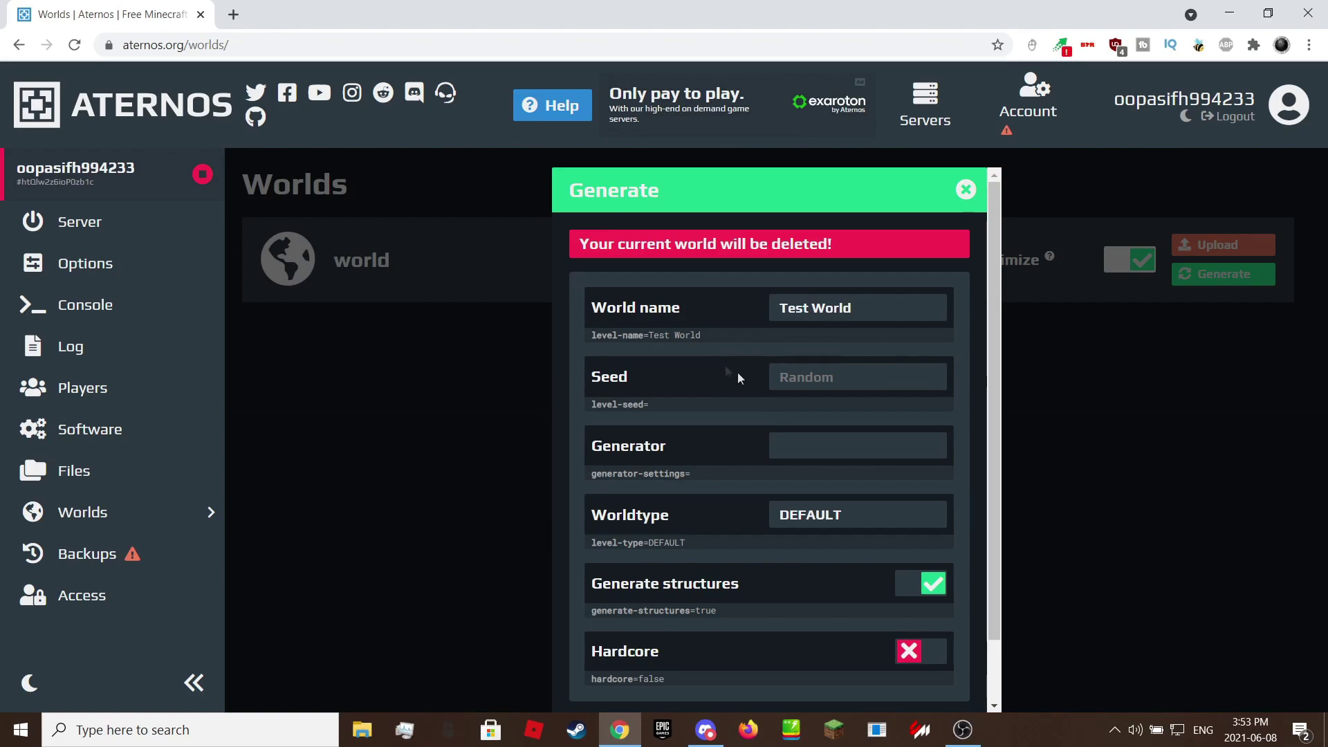
pyautogui.scroll(-1, 706, 436)
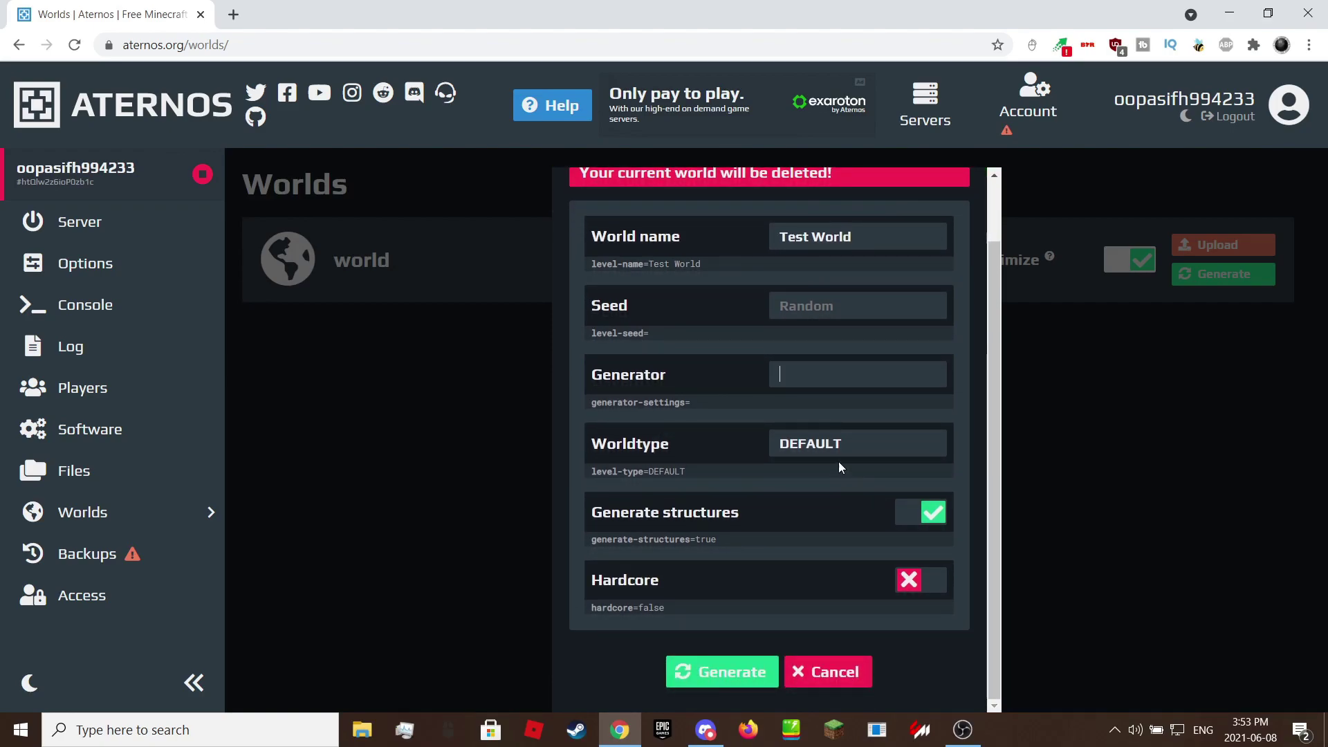
pyautogui.click(721, 671)
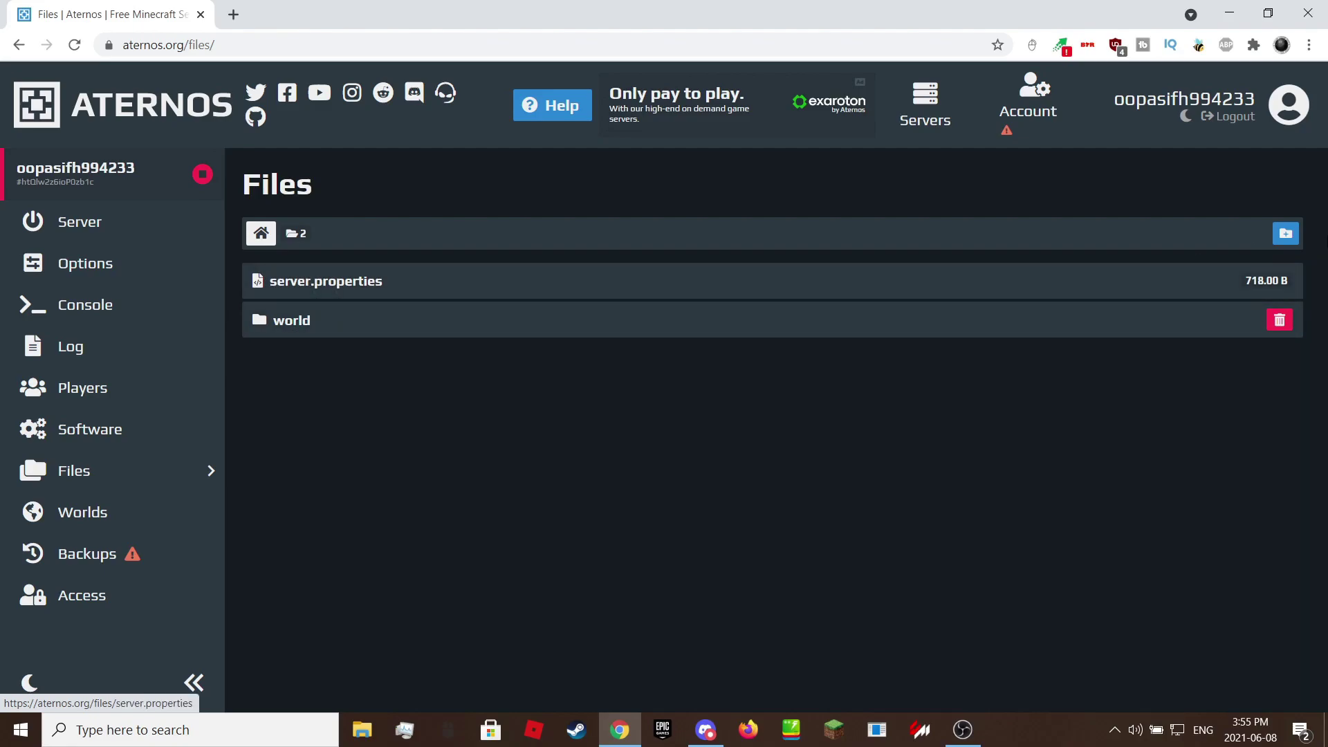
# Check the empty world folder, then return to the server overview page.
pyautogui.click(309, 320)
pyautogui.click(94, 229)
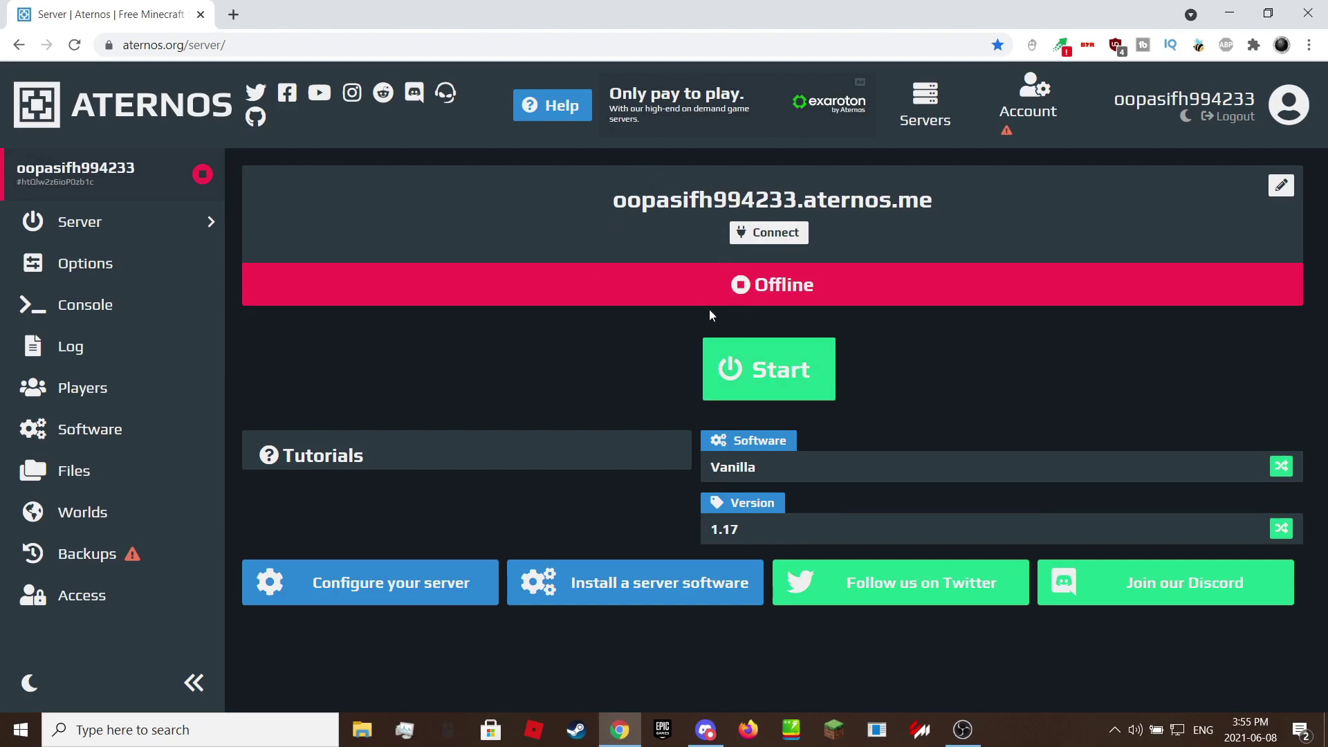
# Start the server and copy its address from the connection details.
pyautogui.click(759, 382)
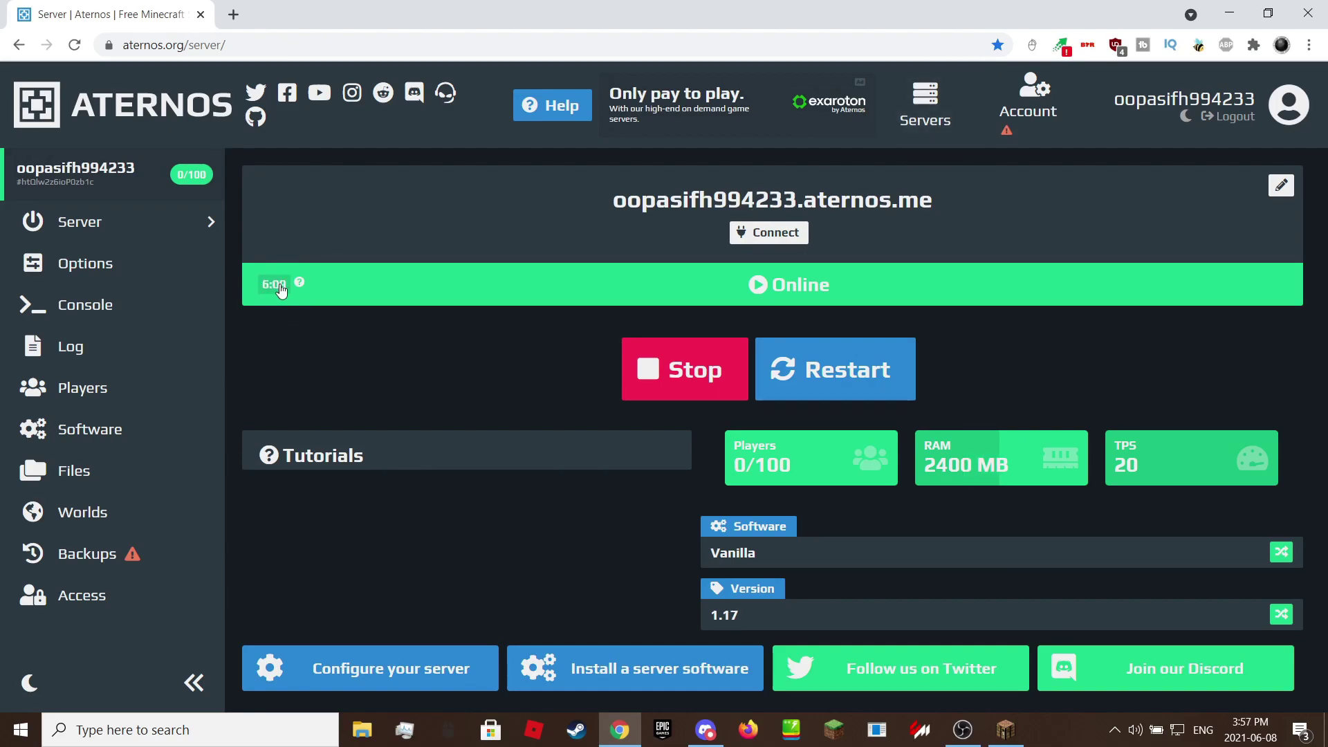
pyautogui.click(768, 232)
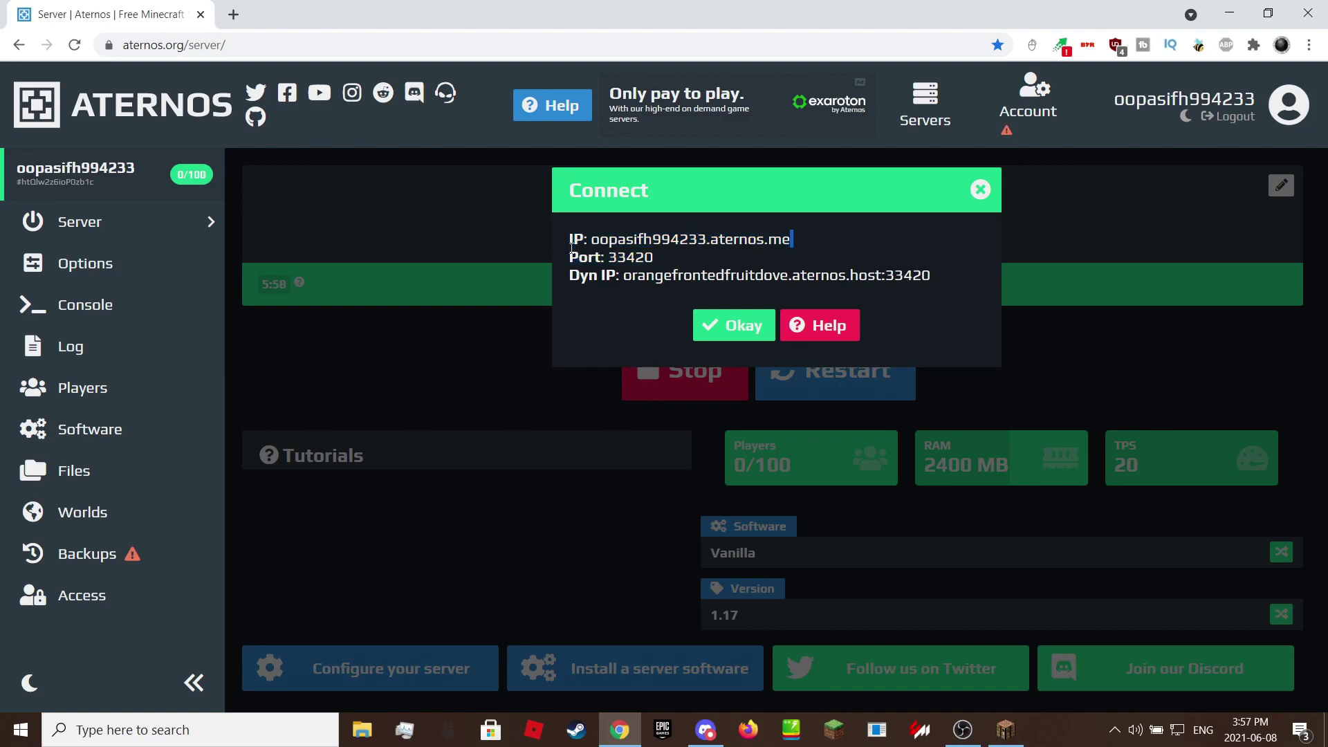
pyautogui.doubleClick(592, 240)
pyautogui.rightClick(592, 240)
pyautogui.click(677, 255)
pyautogui.click(677, 255)
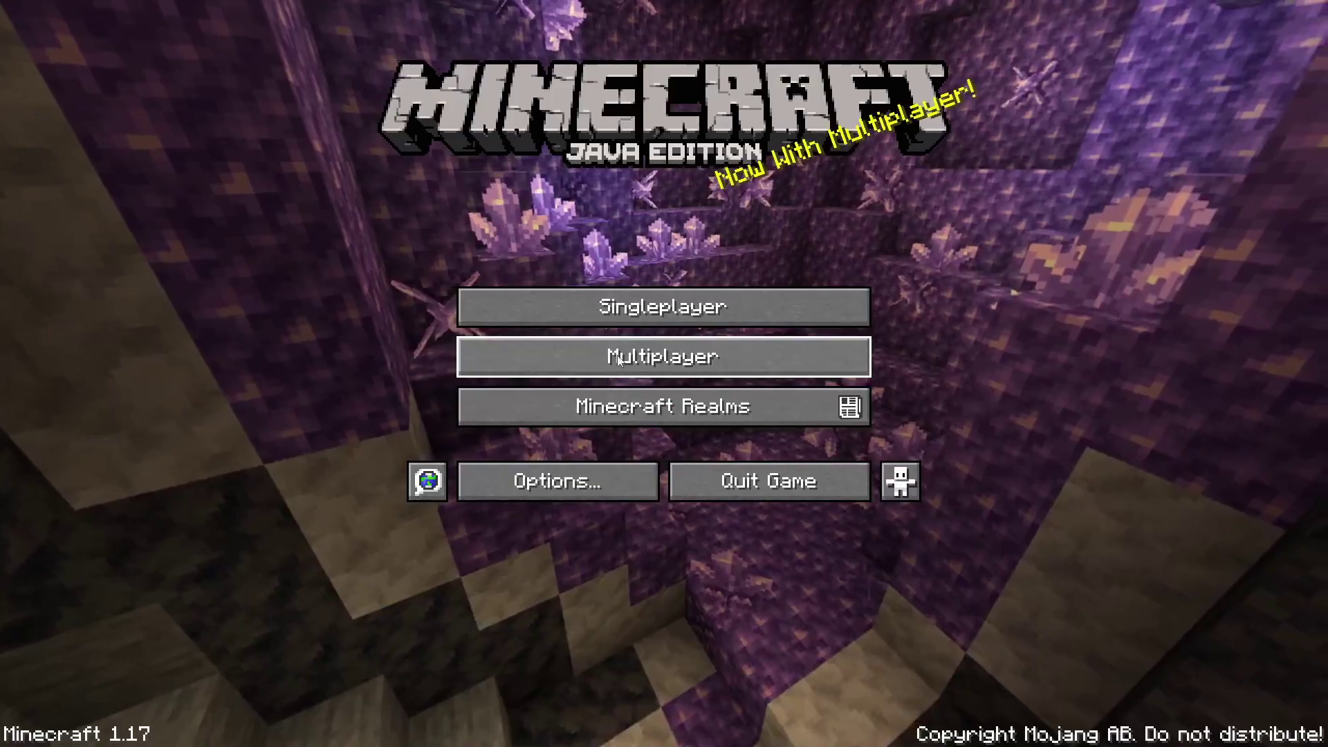
# Add the copied Aternos address to the multiplayer server list and join it.
pyautogui.click(664, 352)
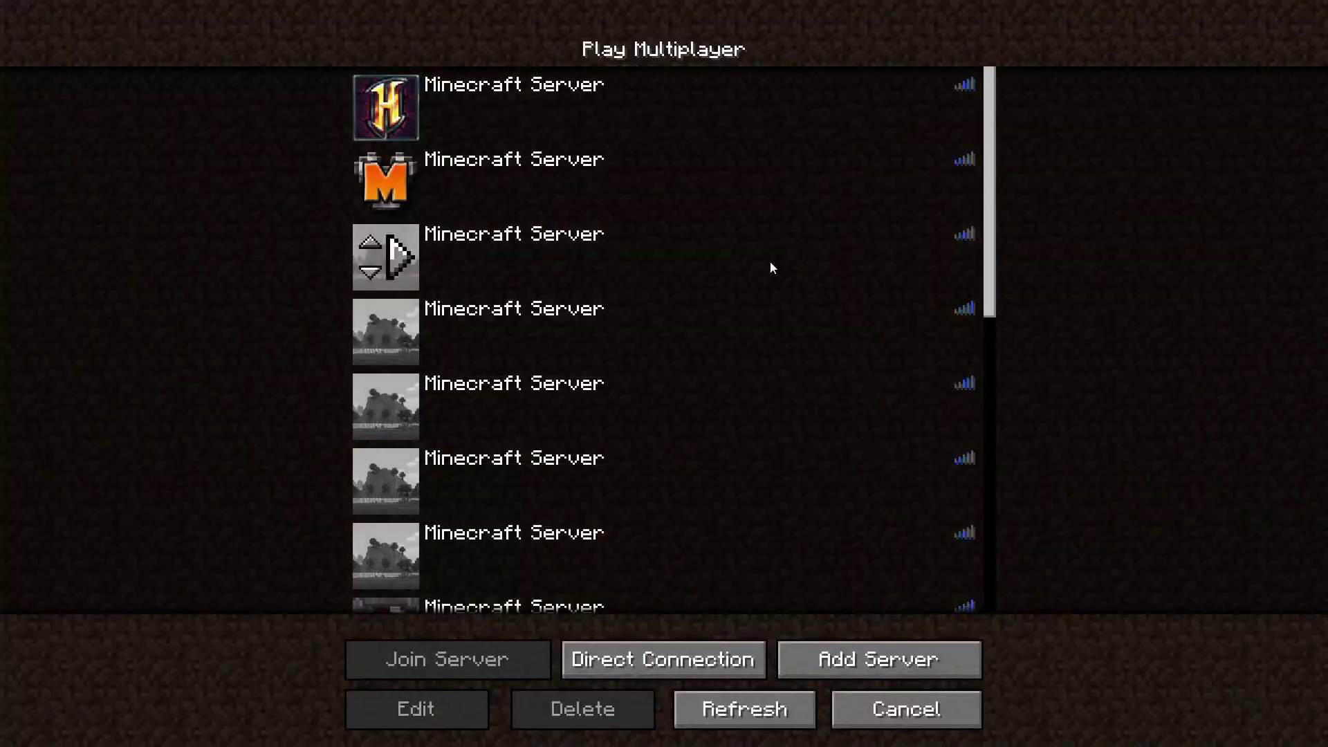
pyautogui.click(873, 661)
pyautogui.click(587, 239)
pyautogui.hotkey('ctrl', 'v')
pyautogui.click(645, 443)
pyautogui.scroll(-6, 609, 387)
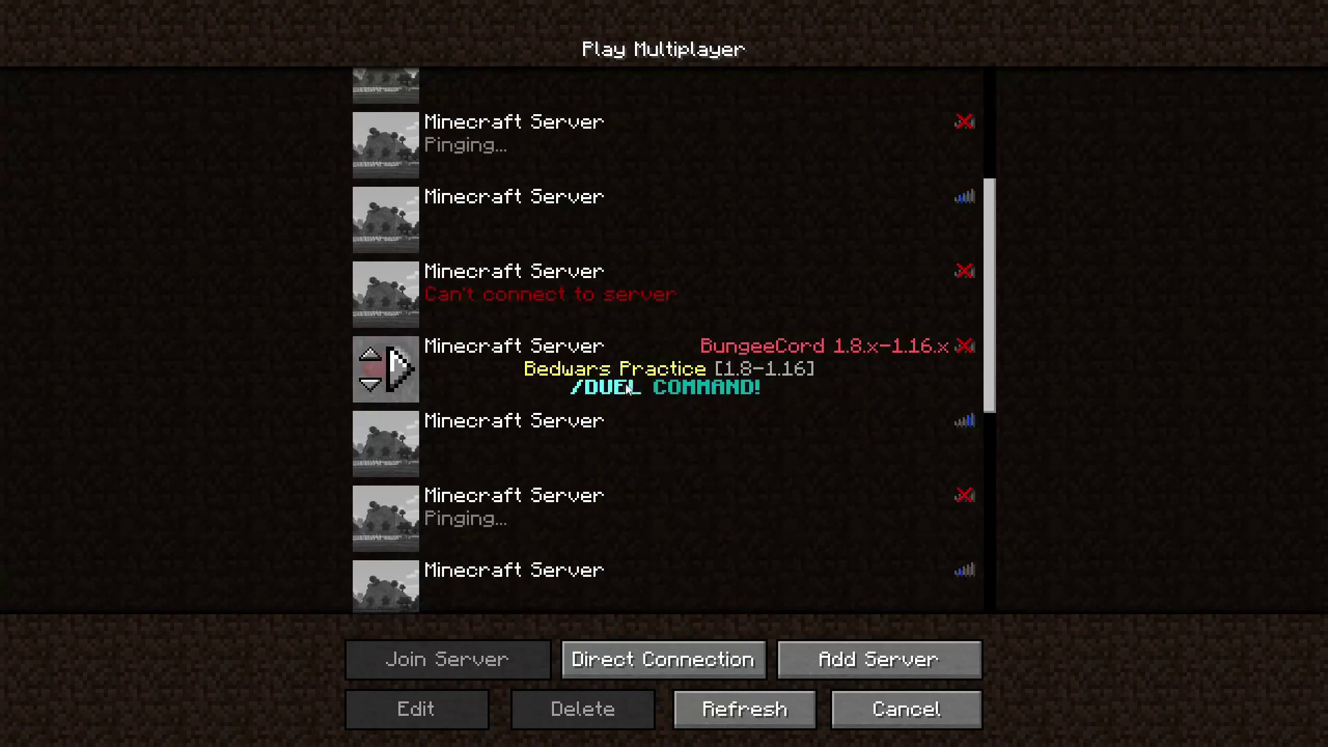
pyautogui.click(525, 503)
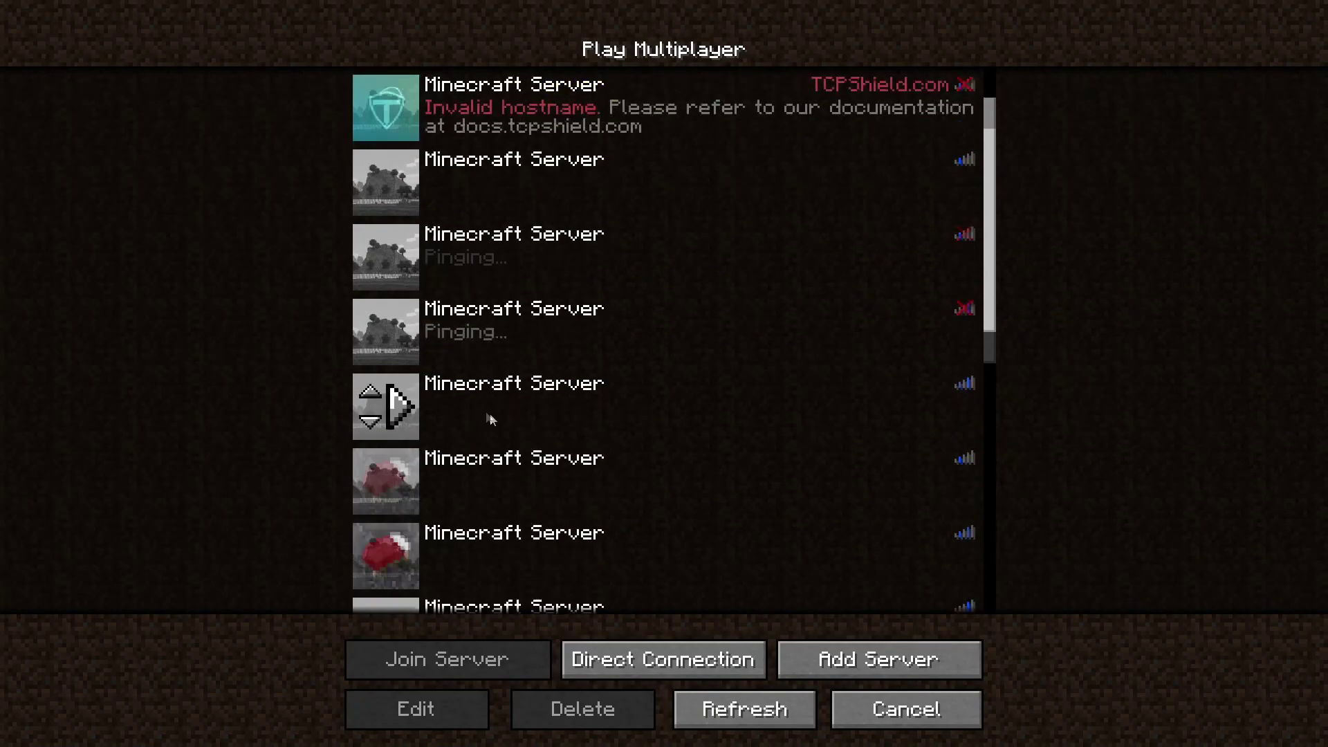
pyautogui.scroll(-8, 490, 418)
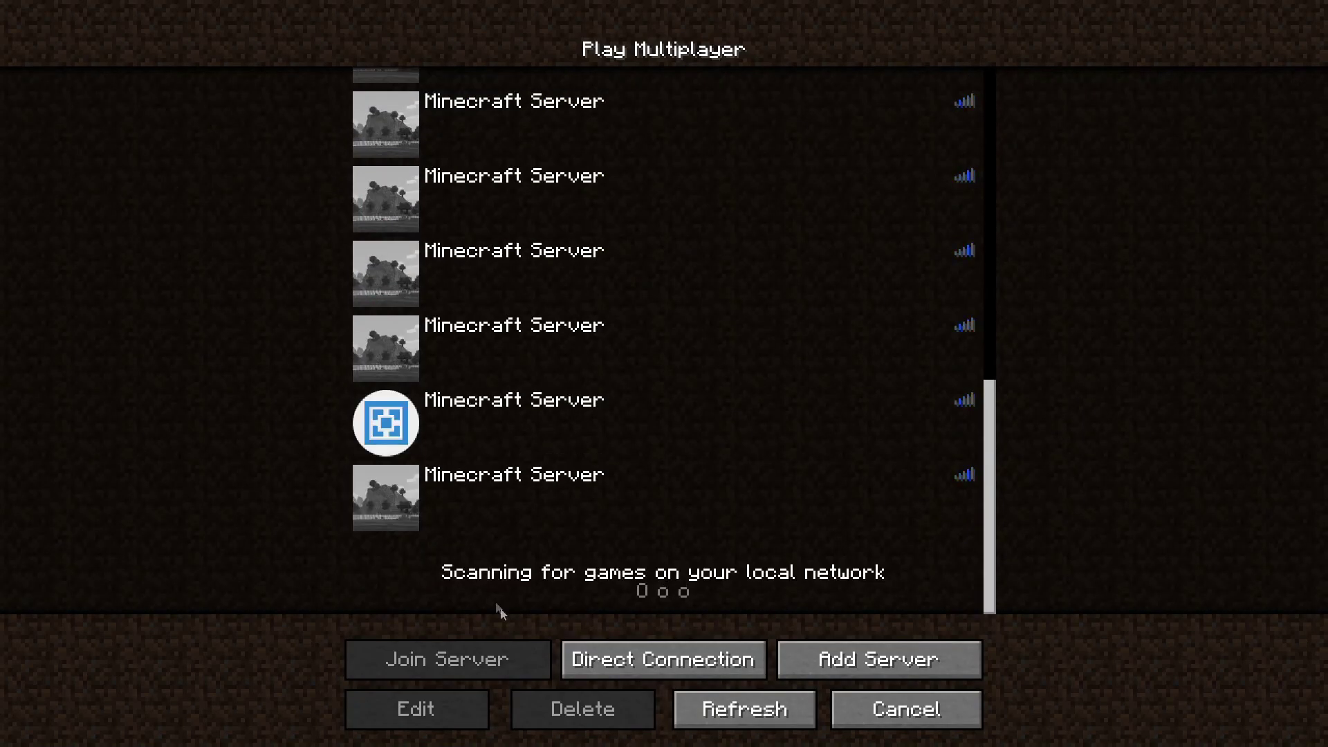
pyautogui.click(411, 505)
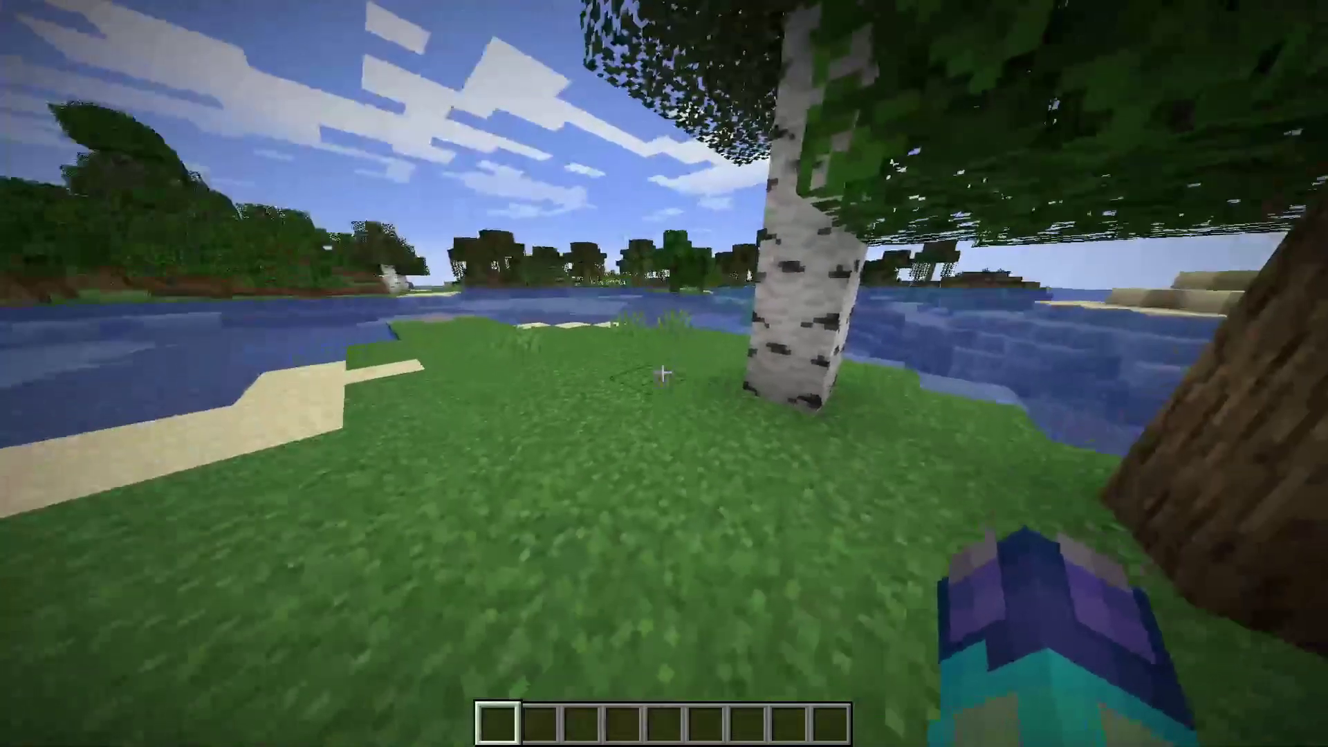
# Break a grass block, mine a sand block and place it back on the shore.
pyautogui.click(663, 373)
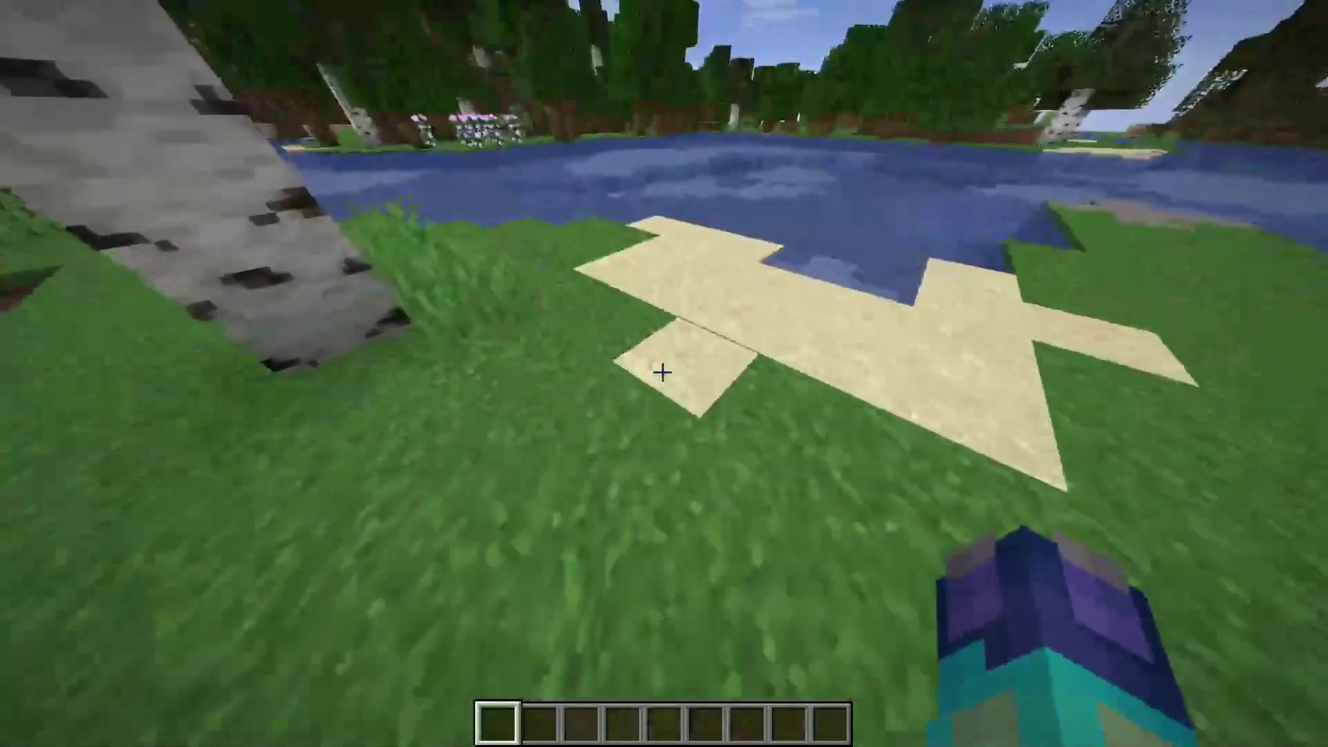
pyautogui.click(662, 374)
pyautogui.rightClick(663, 373)
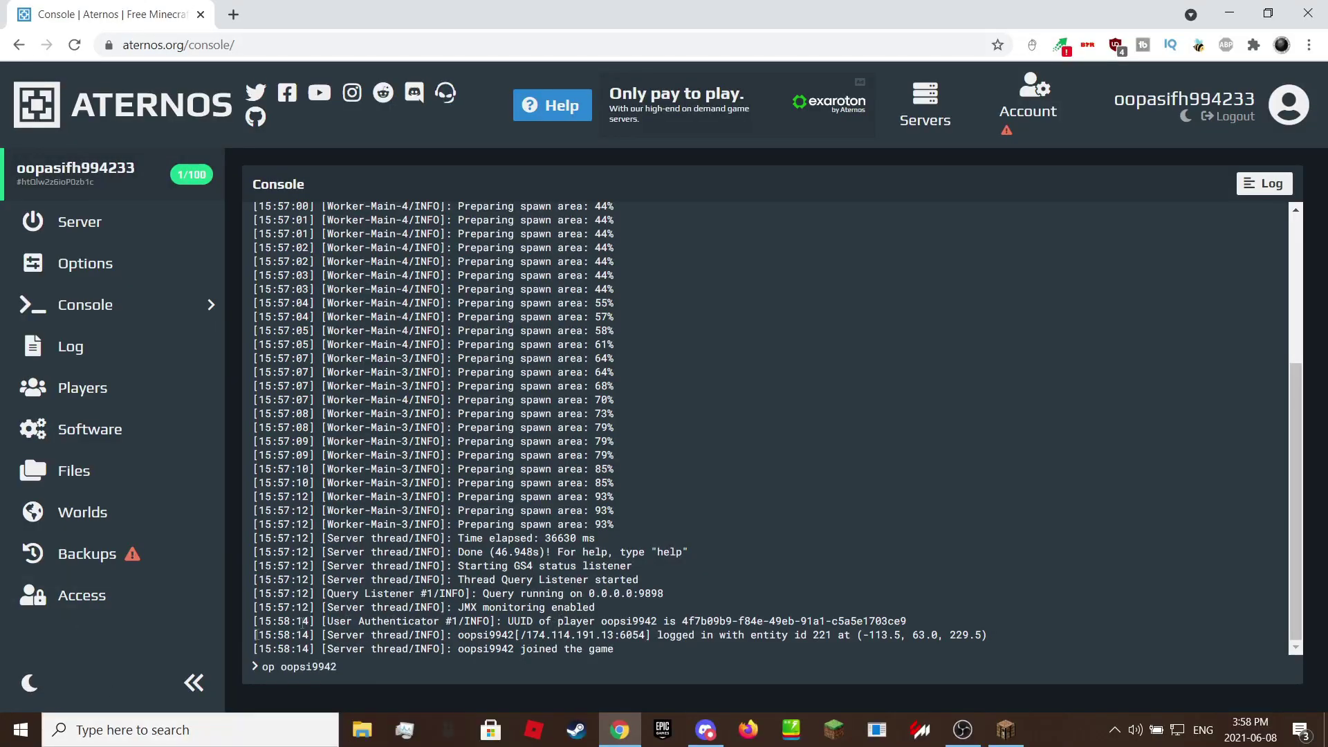
# Run op with the player's name for operator rights, then a tnt fill command.
pyautogui.moveTo(338, 667); pyautogui.dragTo(280, 672)
pyautogui.write('playername')
pyautogui.moveTo(372, 679); pyautogui.dragTo(264, 666)
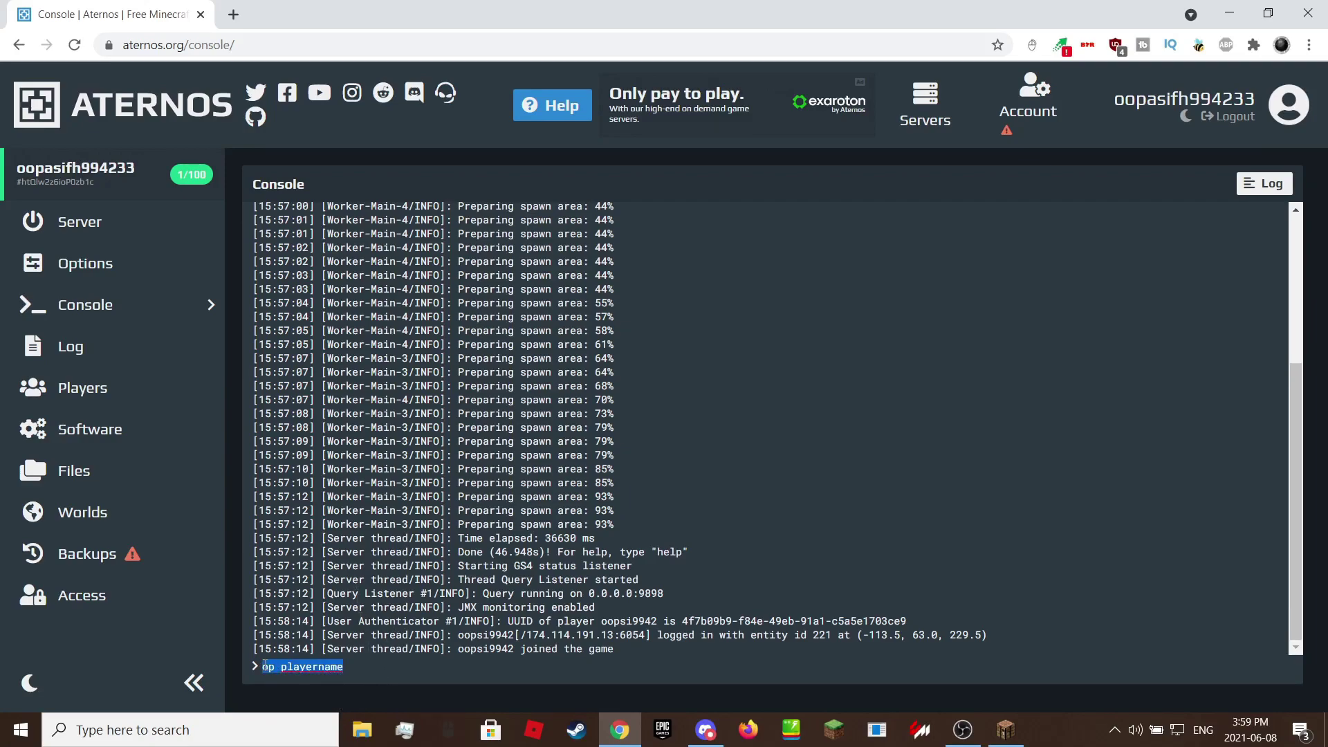
pyautogui.write('oopsi9942')
pyautogui.press('Return')
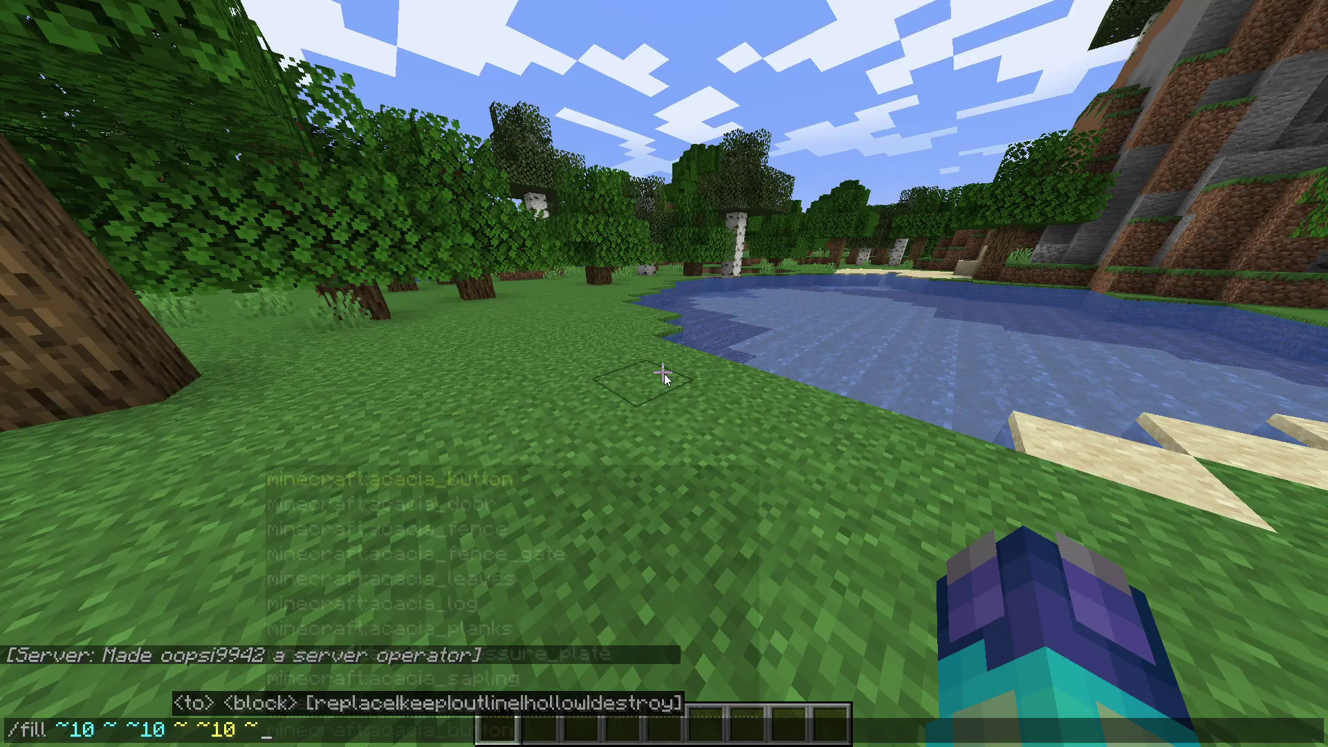
pyautogui.write('~ ~ tnt')
pyautogui.press('Return')
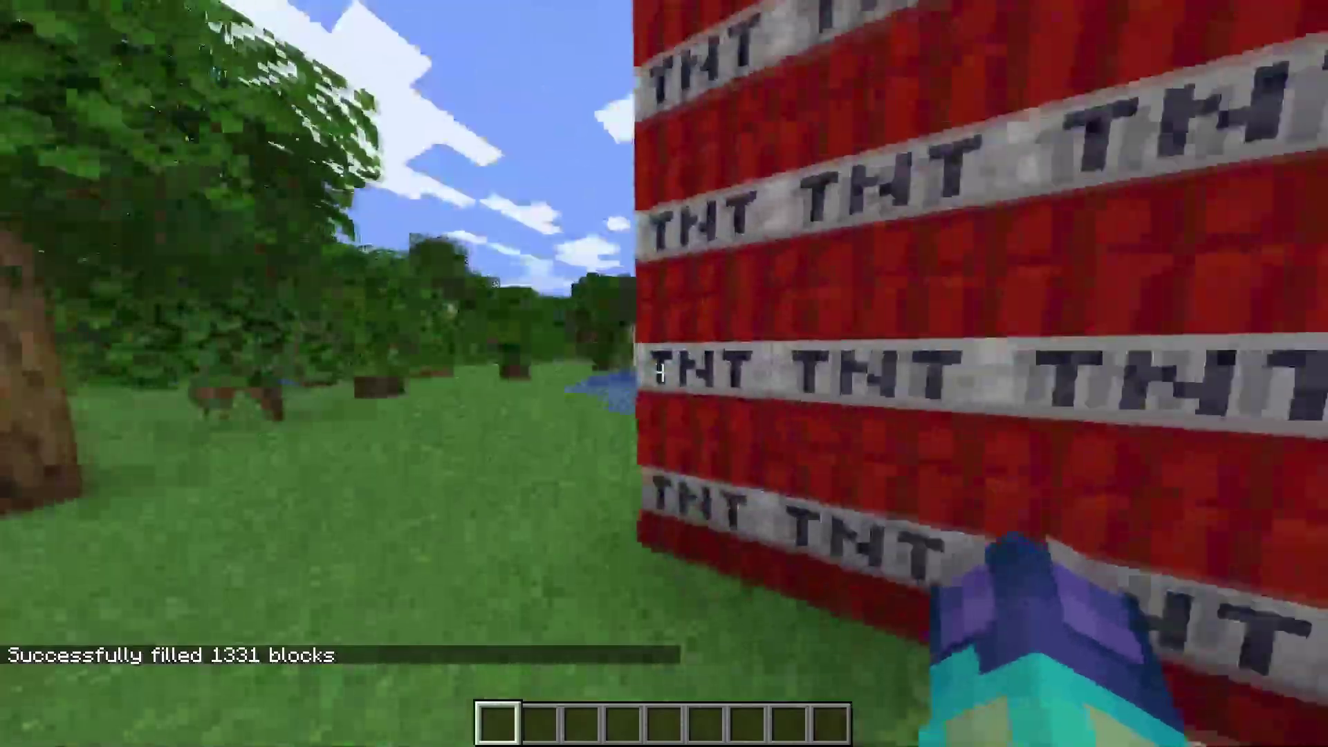
# Put flint and steel from the Tools tab into the first hotbar slot.
pyautogui.press('e')
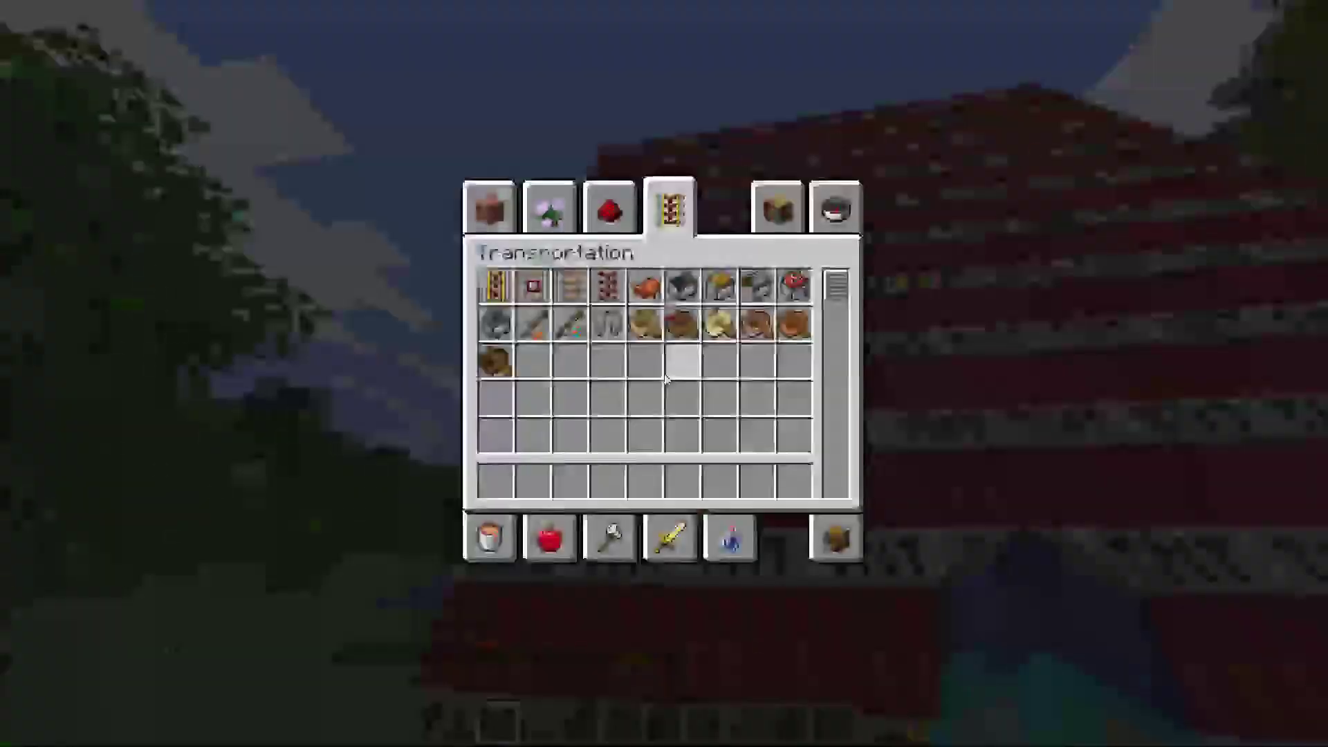
pyautogui.click(609, 537)
pyautogui.click(493, 289)
pyautogui.click(495, 481)
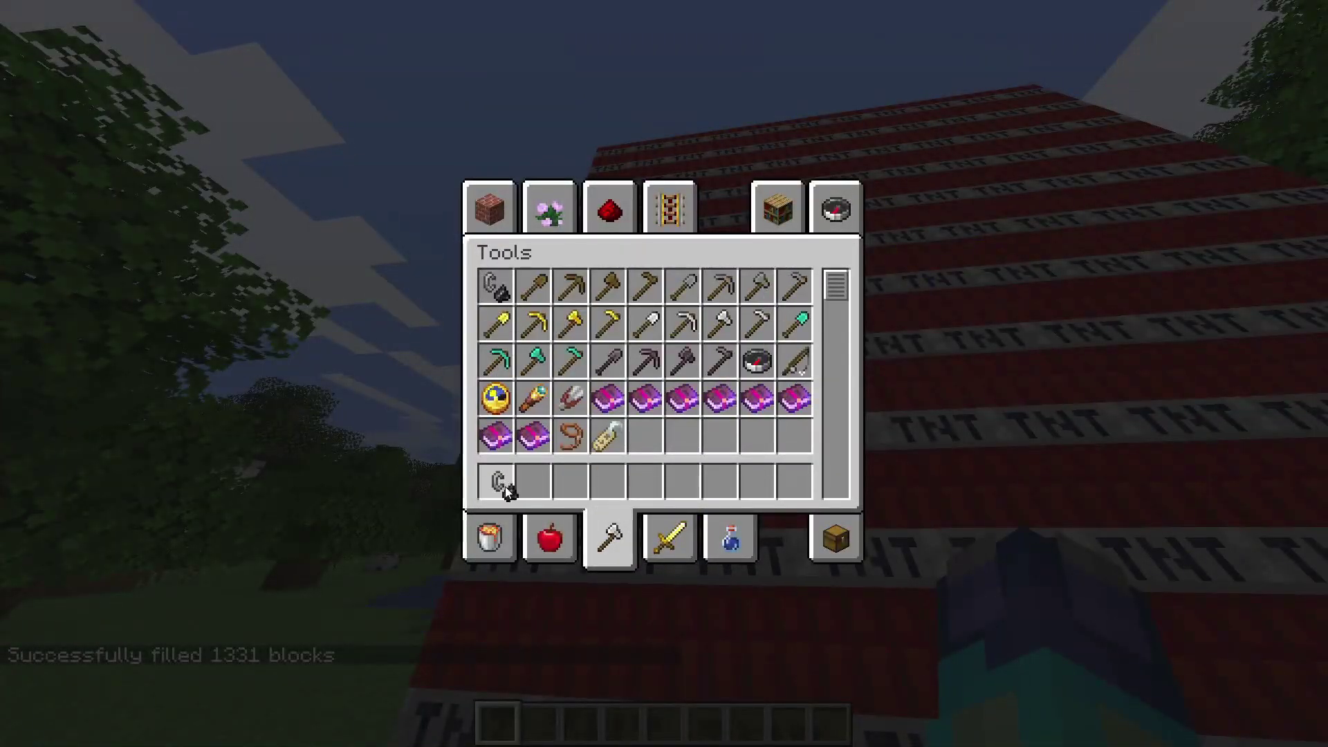
pyautogui.press('e')
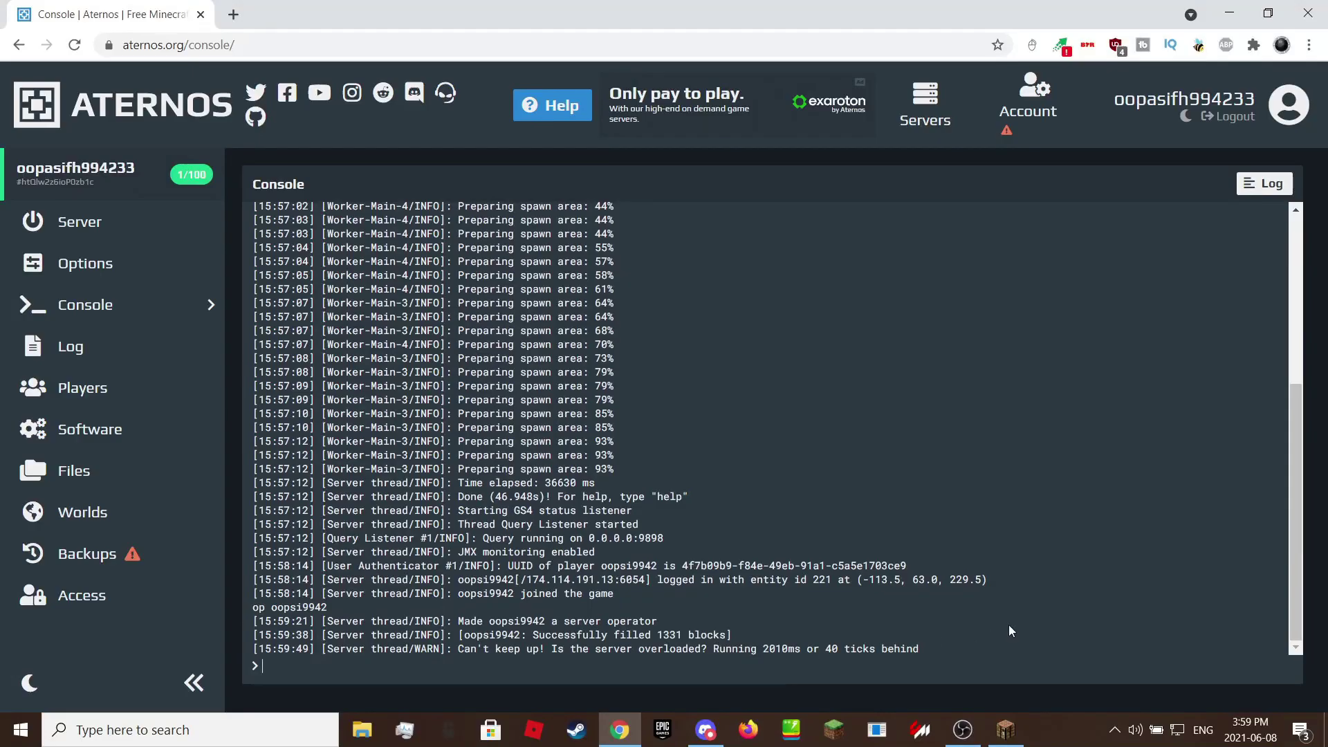
# Switch from the Aternos console back to the running Minecraft game via the taskbar.
pyautogui.click(1010, 740)
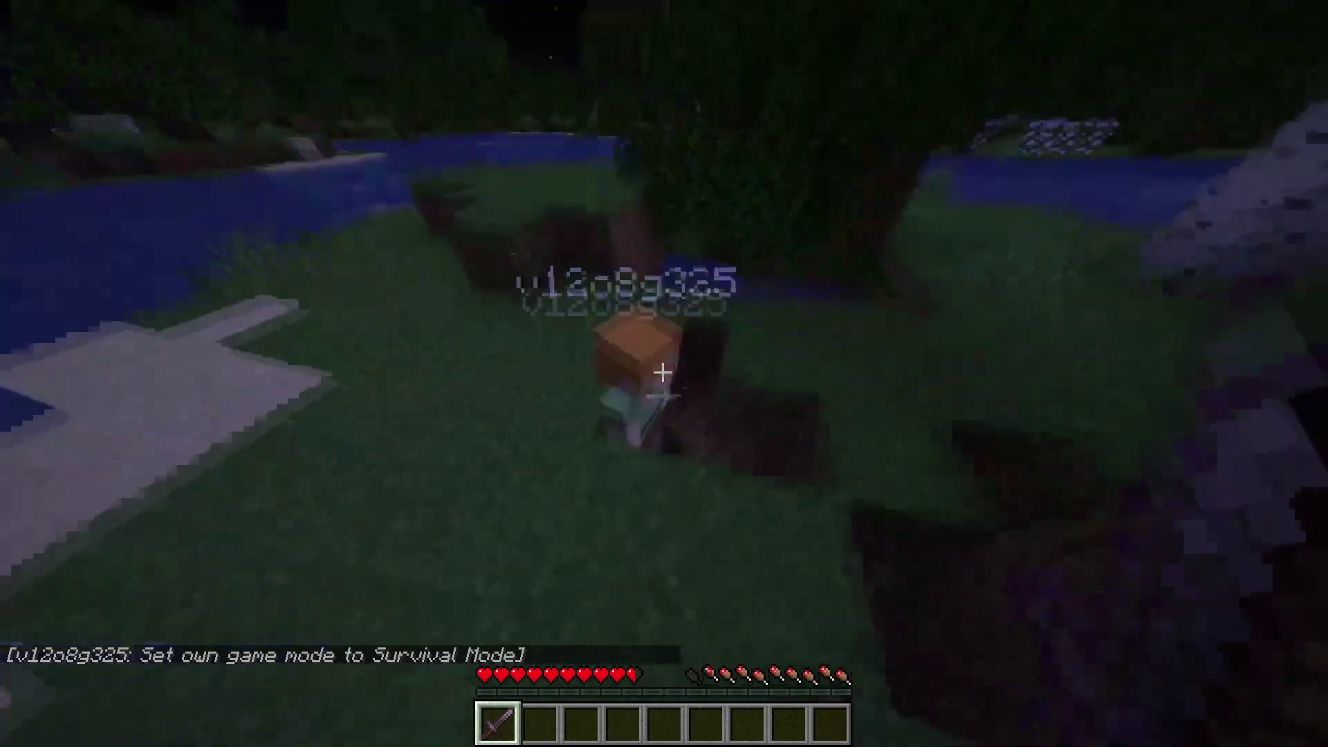
# Hit the second player repeatedly with the sword until slain, then switch to hotbar slot 3.
pyautogui.click(663, 373)
pyautogui.click(662, 373)
pyautogui.click(663, 374)
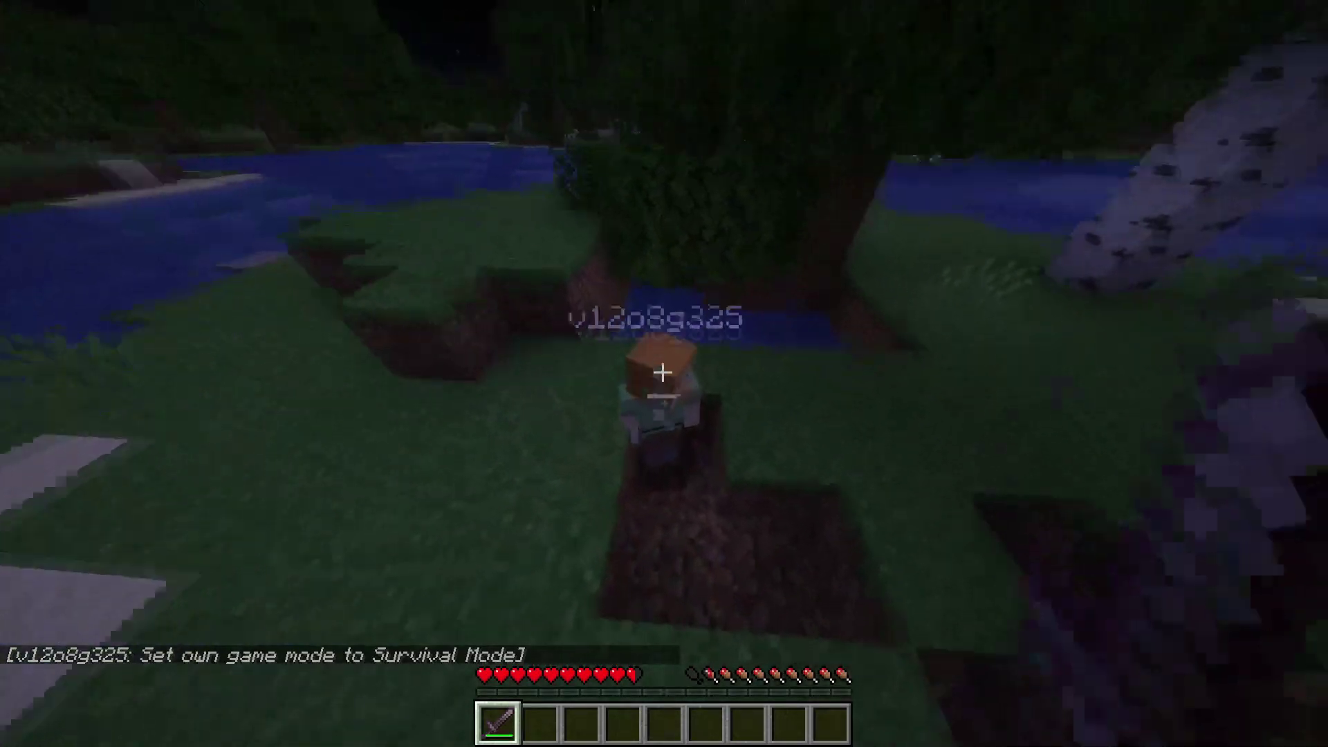
pyautogui.click(663, 373)
pyautogui.click(662, 374)
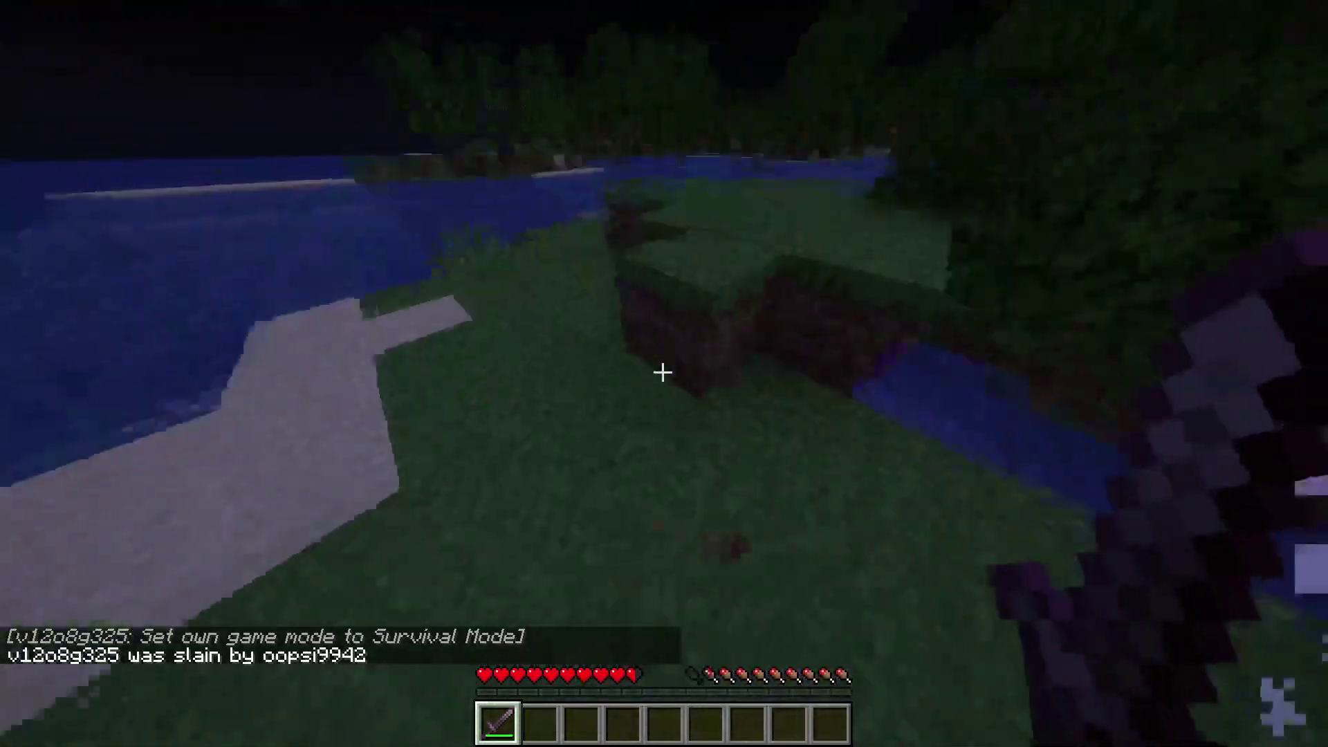
pyautogui.click(662, 374)
pyautogui.press('3')
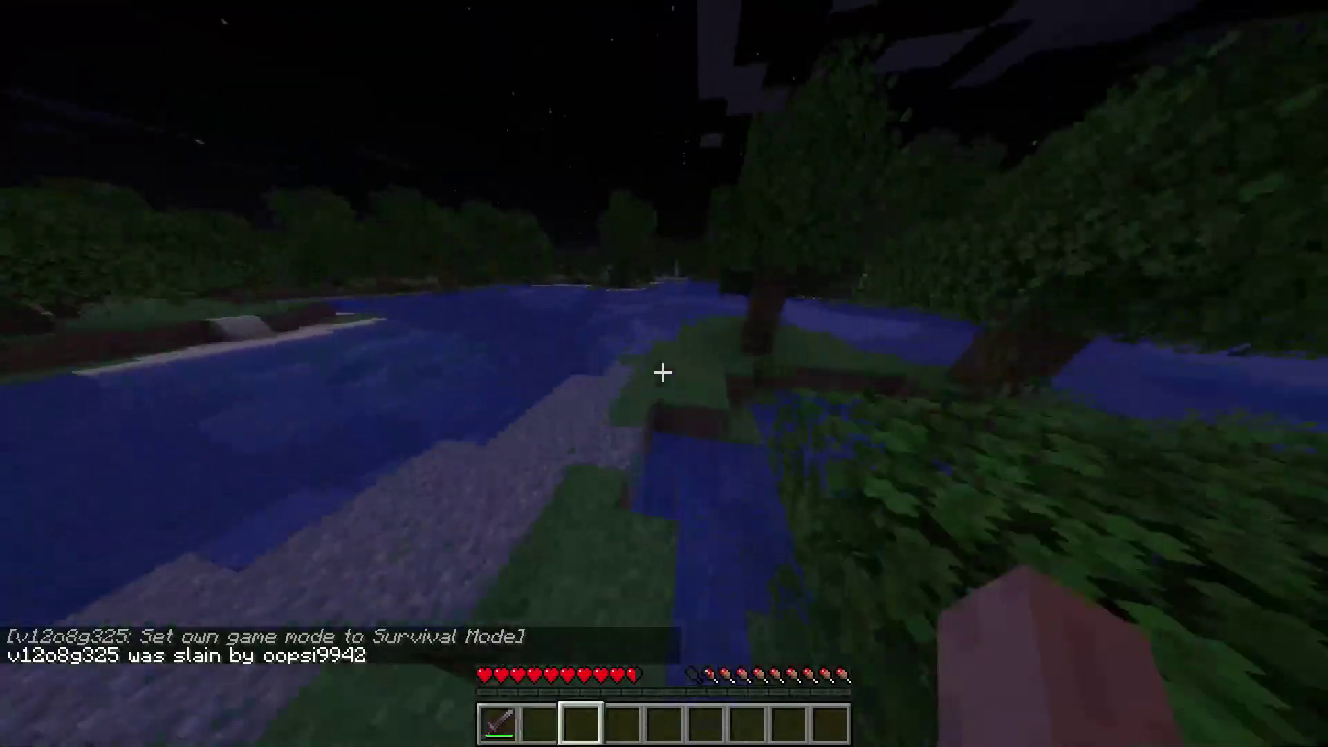